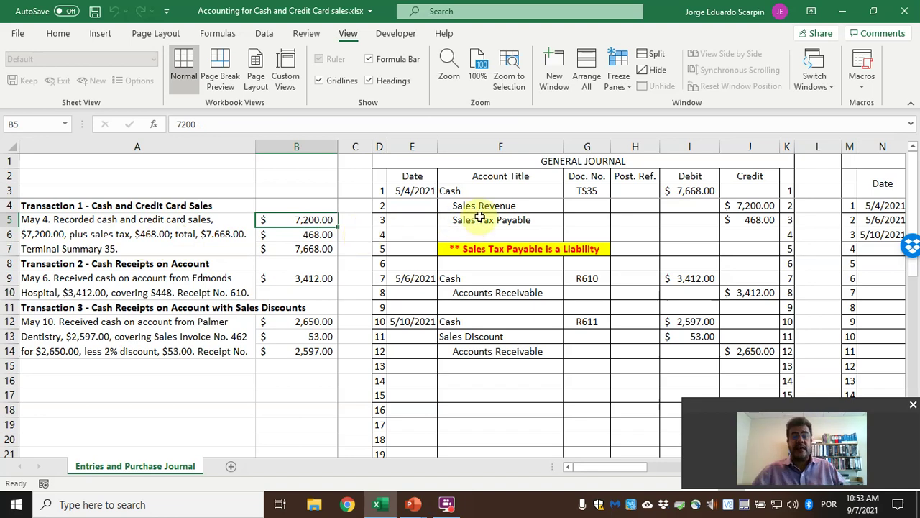
Apply all borders to the Sales Revenue line of the General Journal, cells D4 to K4.
click(493, 193)
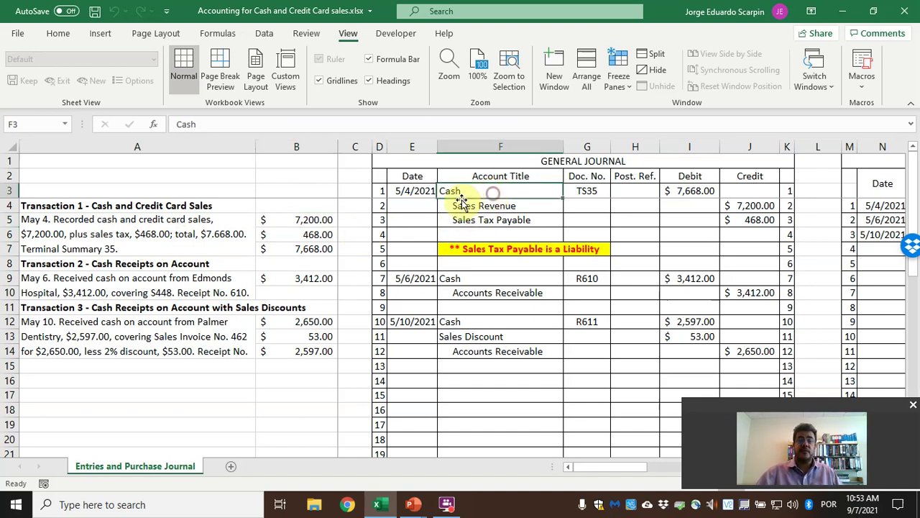
drag(410, 207, 750, 207)
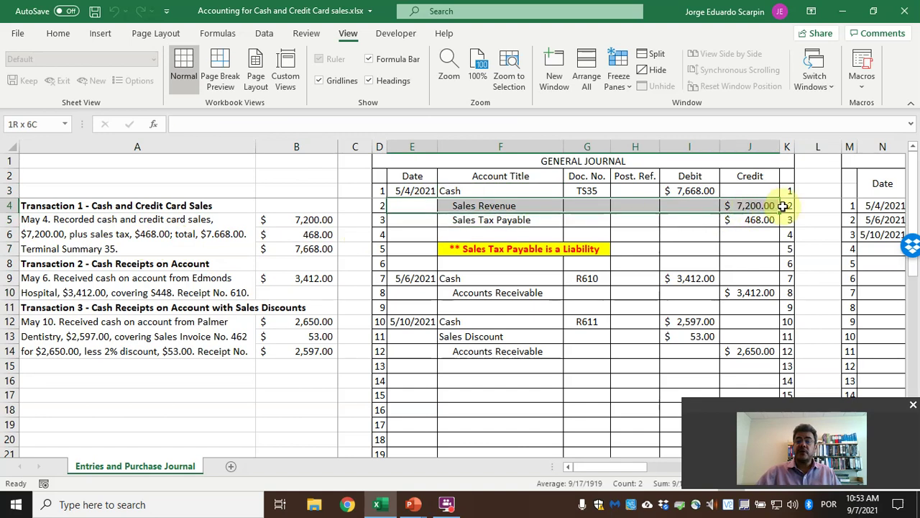
drag(380, 203, 783, 207)
click(58, 34)
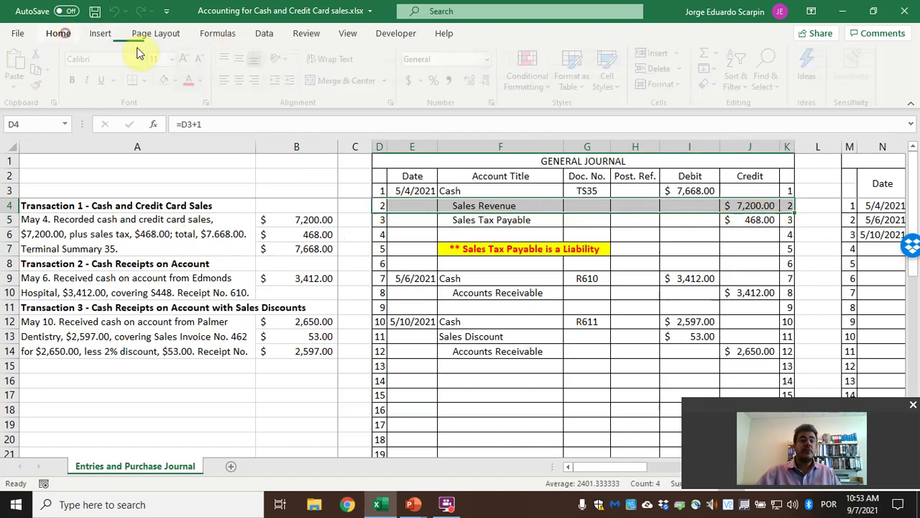
click(150, 81)
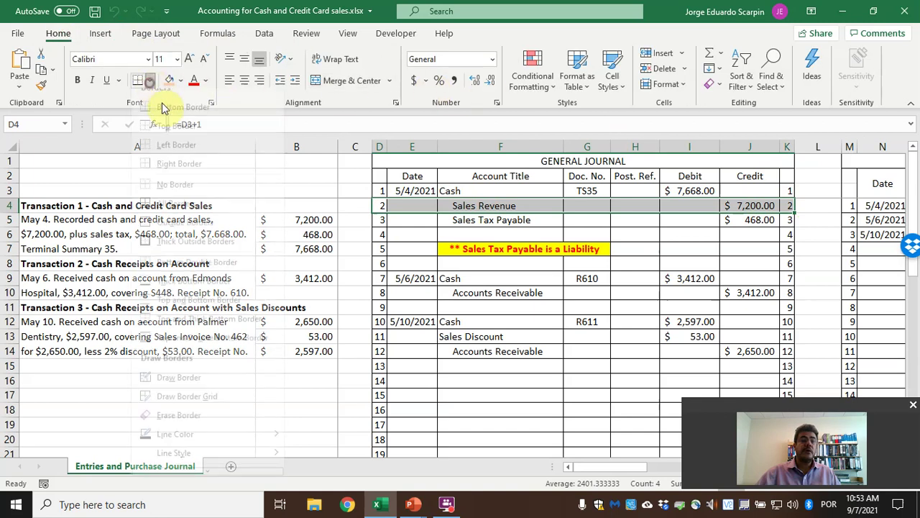
click(168, 211)
click(647, 263)
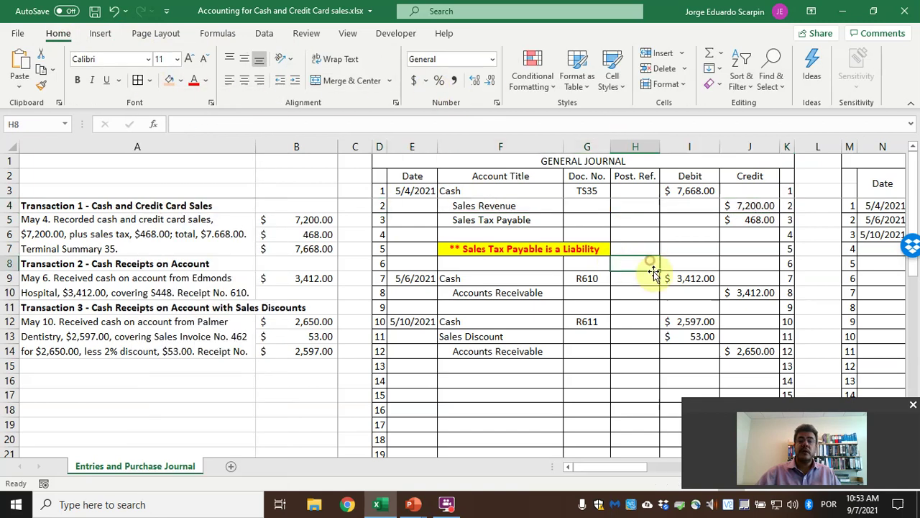
Clear the first journal entry in F3:J5 and enter Cash with document number T35 on its first line.
drag(451, 190, 741, 221)
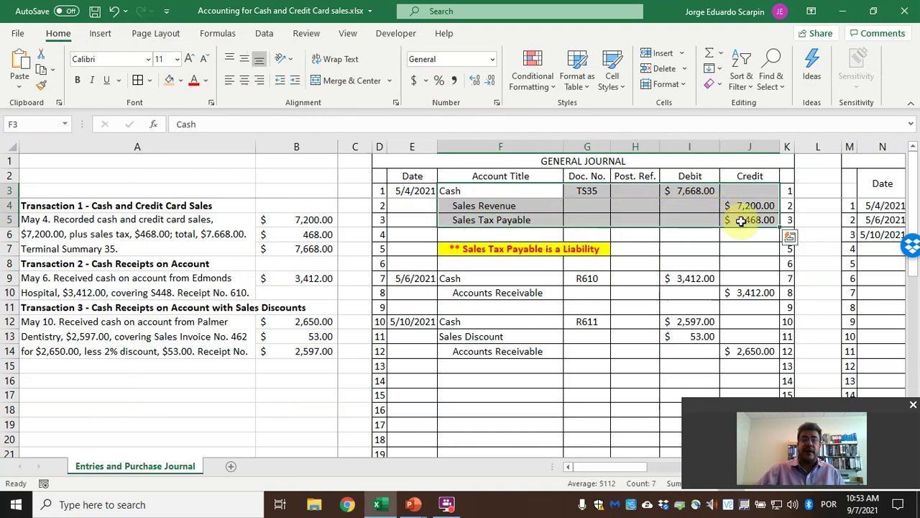
key(Delete)
text(Cash)
key(Tab)
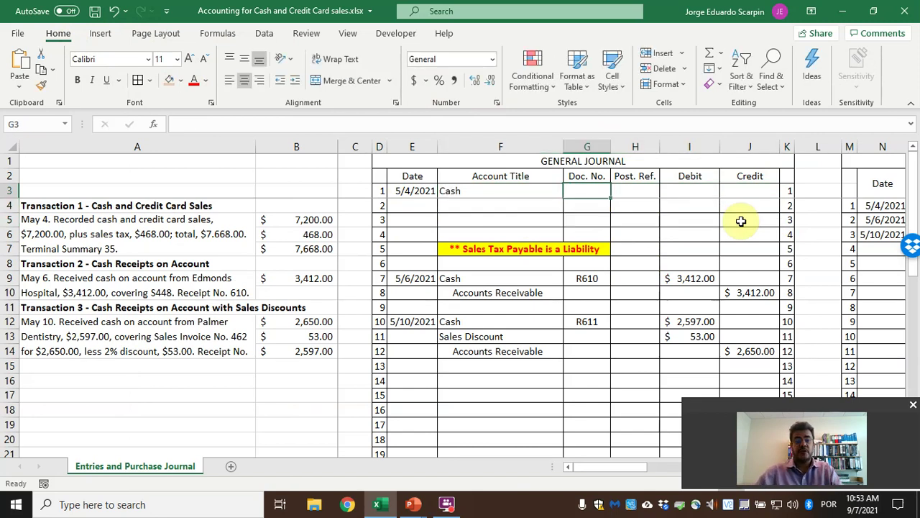
text(T35)
key(Return)
Link the Cash debit in I3 to the Transaction 1 total in B7.
key(Up)
key(Right)
key(Right)
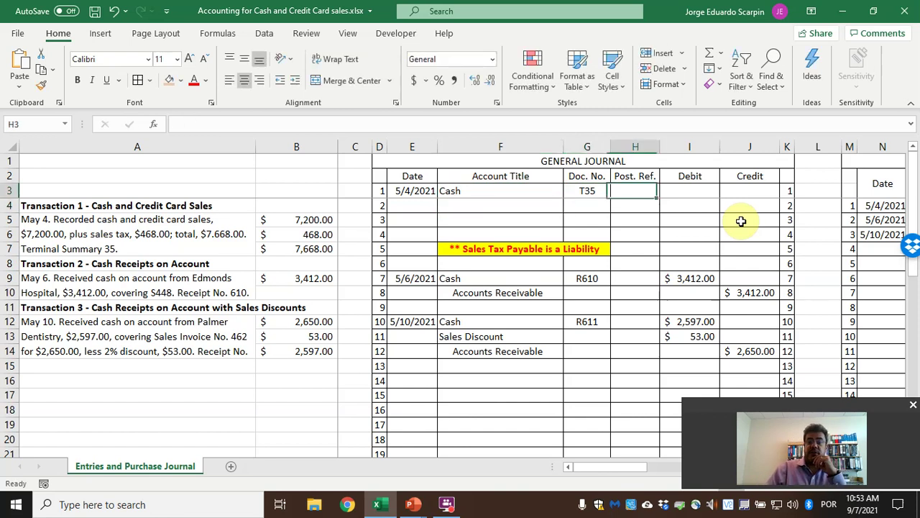
key(Right)
text(=)
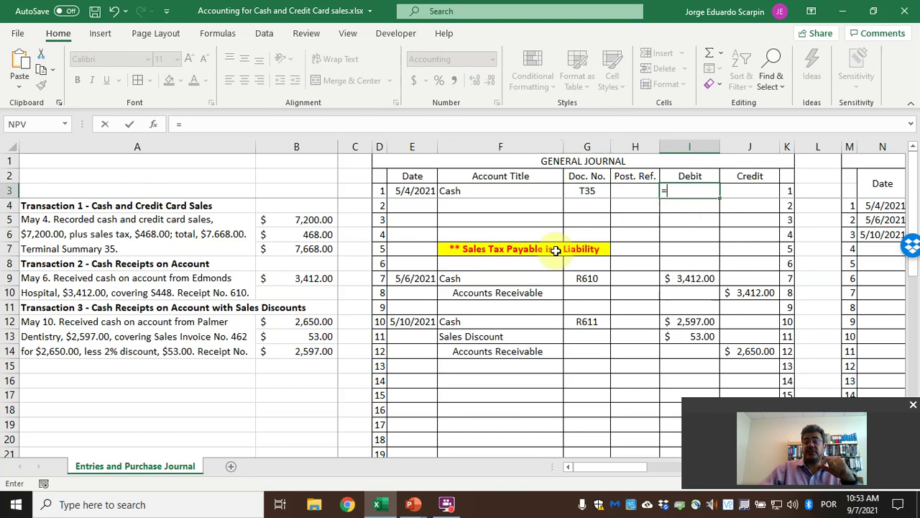
click(301, 248)
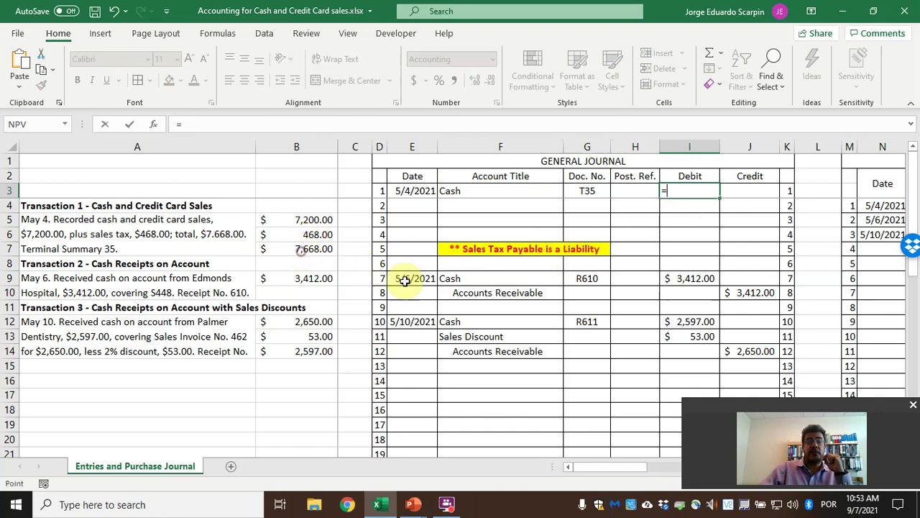
key(Return)
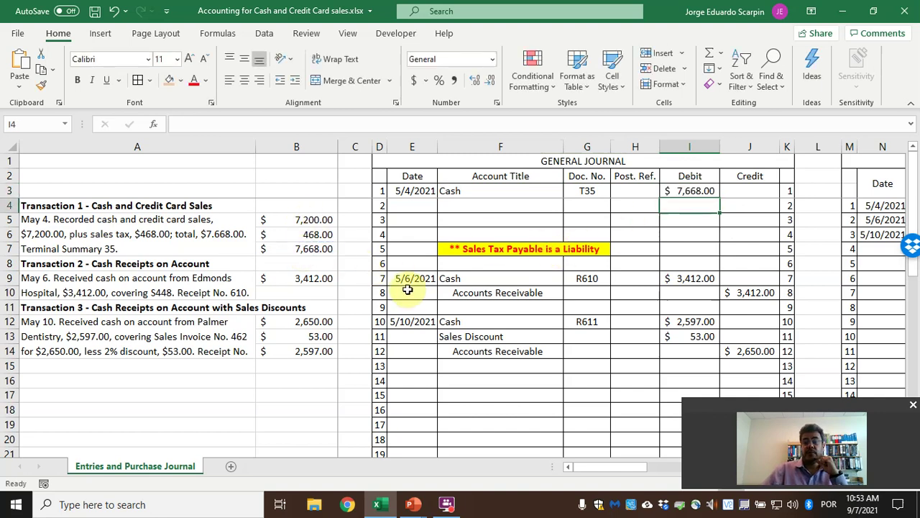
Enter Sales Revenue as the account title in F4 and link its credit in J4 to the sales amount in B5.
key(Left)
key(Left)
key(Left)
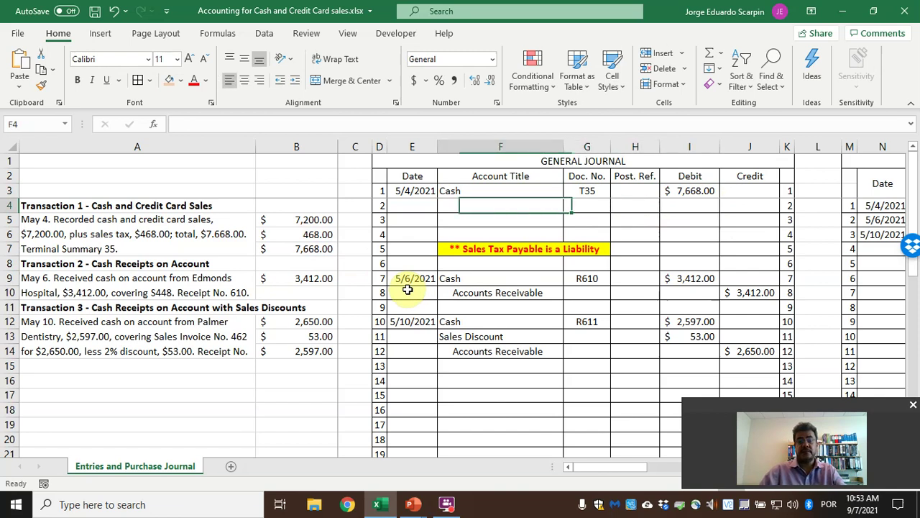
text(Sales Revenue)
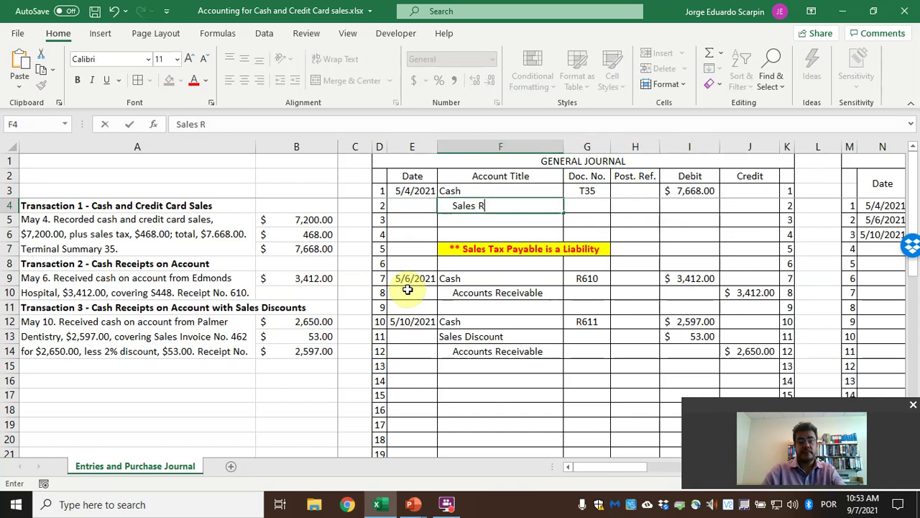
key(Tab)
key(Right)
key(Right)
key(Right)
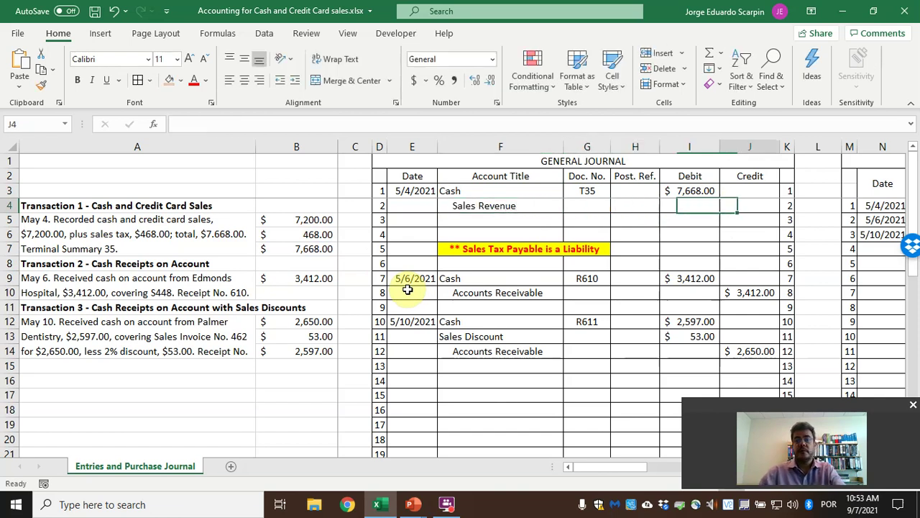
text(=)
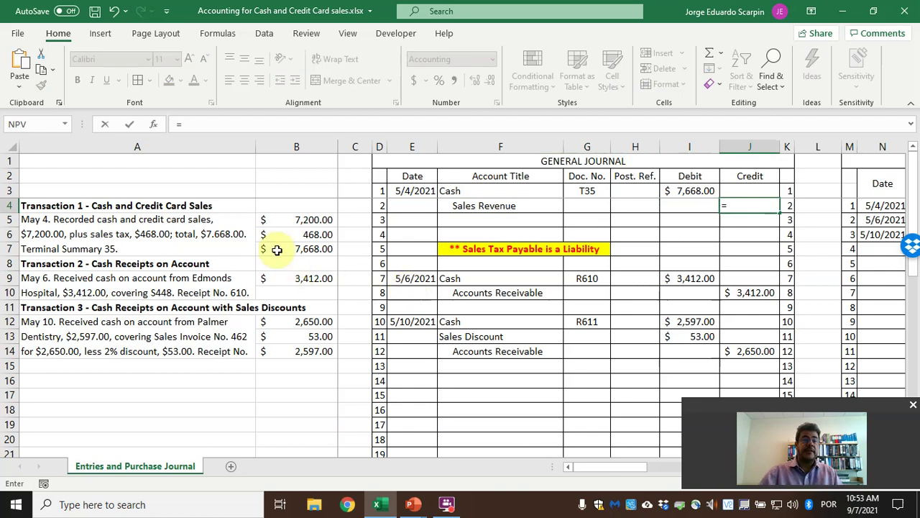
click(290, 225)
key(Return)
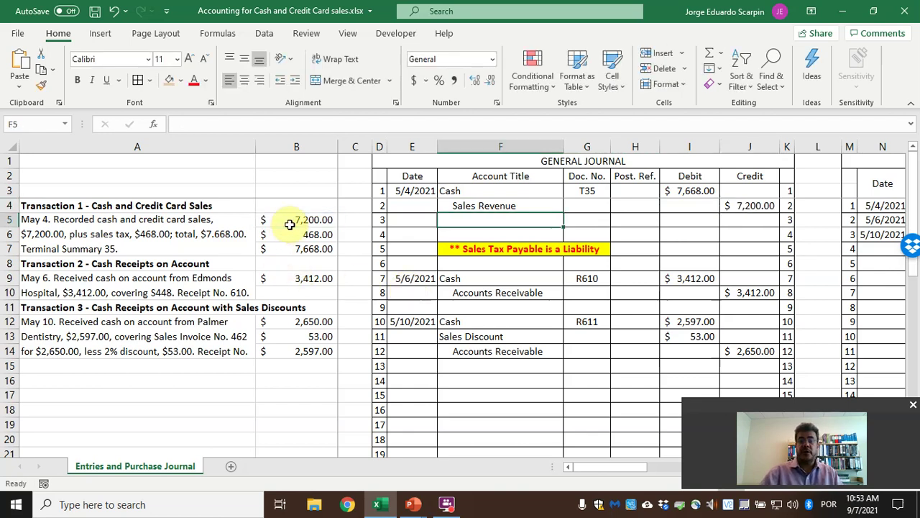
Enter Sales Tax Payable as the account title in F5 and link its credit in J5 to the tax amount in B6.
text(Sales Tax)
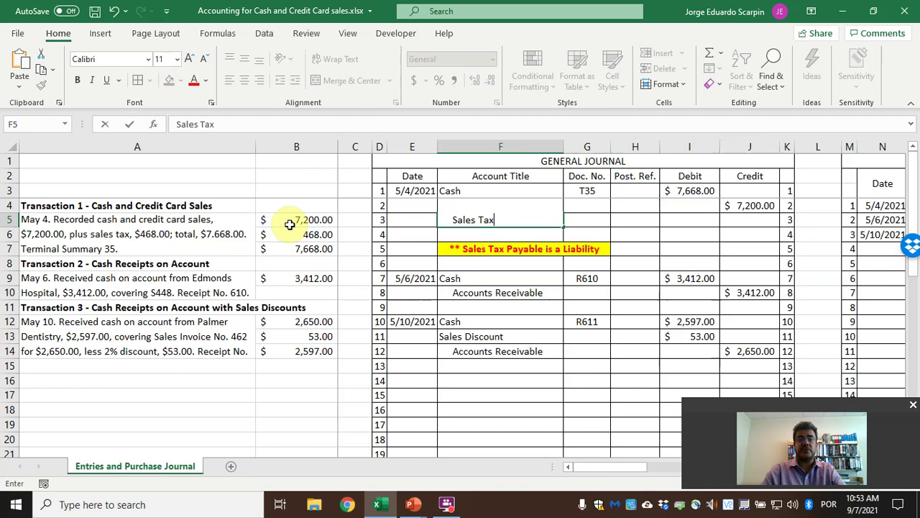
text( Payable)
key(Tab)
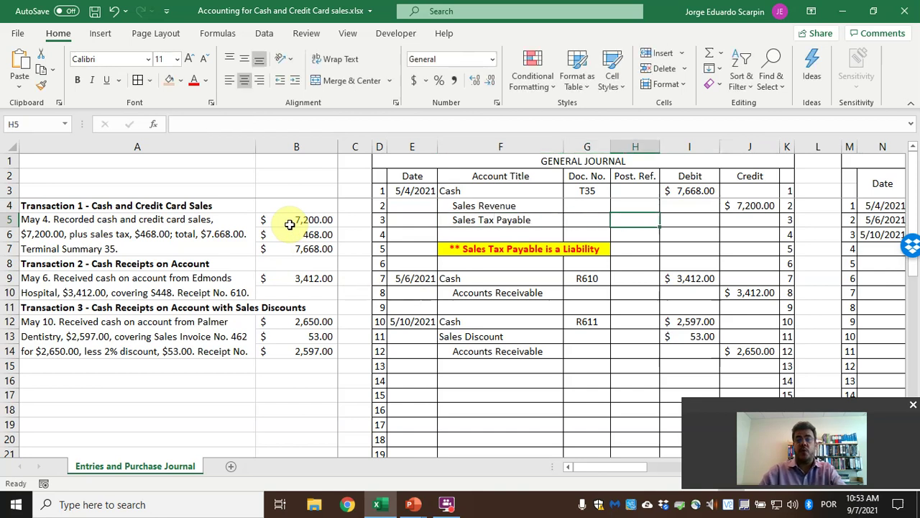
key(Tab)
key(Tab)
key(Tab)
text(=)
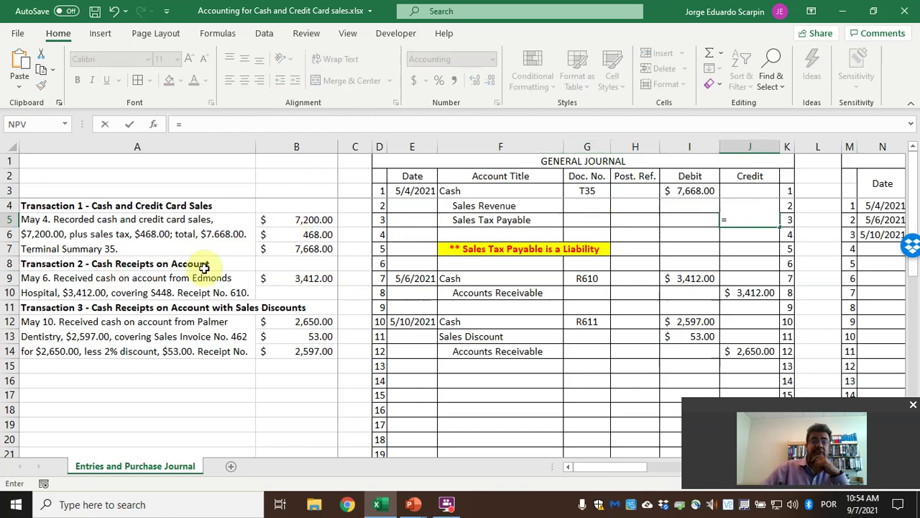
click(287, 239)
key(Return)
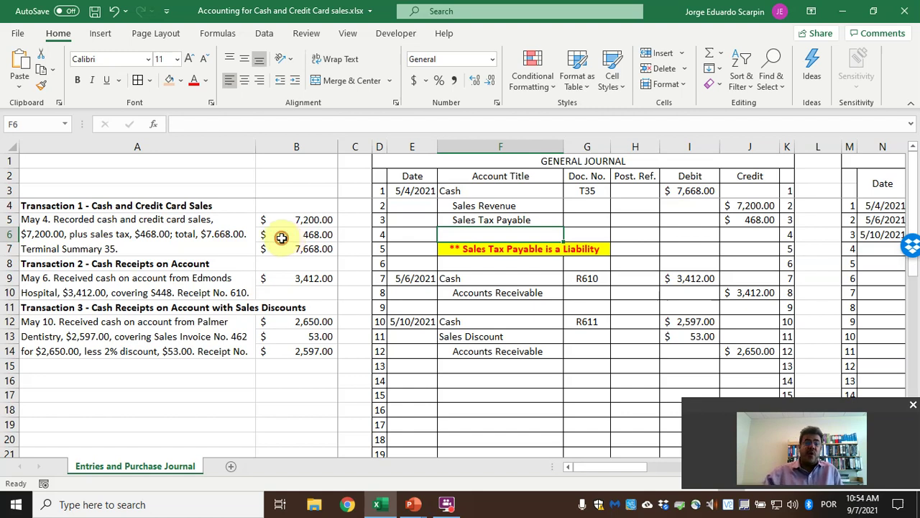
Review the sales tax formula in B6 and the columns of the Cash Receipts Journal.
click(281, 238)
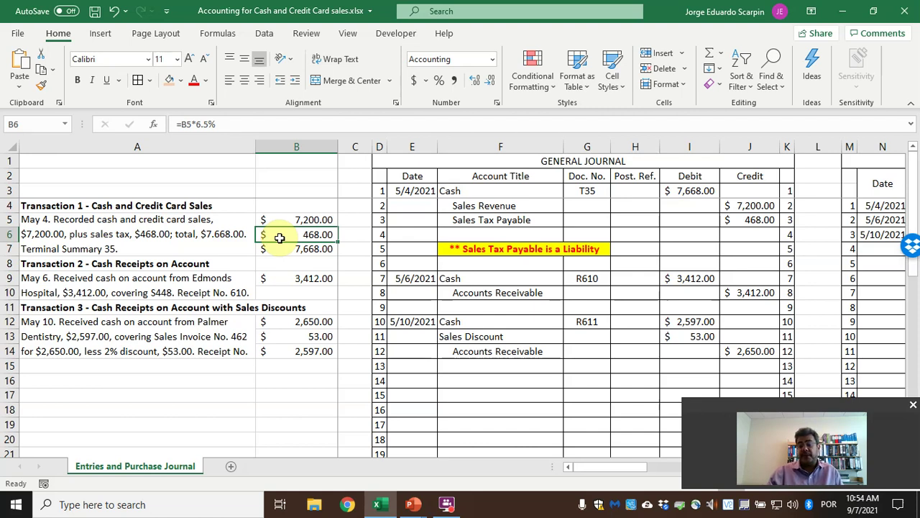
key(Up)
key(Up)
key(Right)
key(Right)
key(Right)
key(Right)
key(Down)
key(Right)
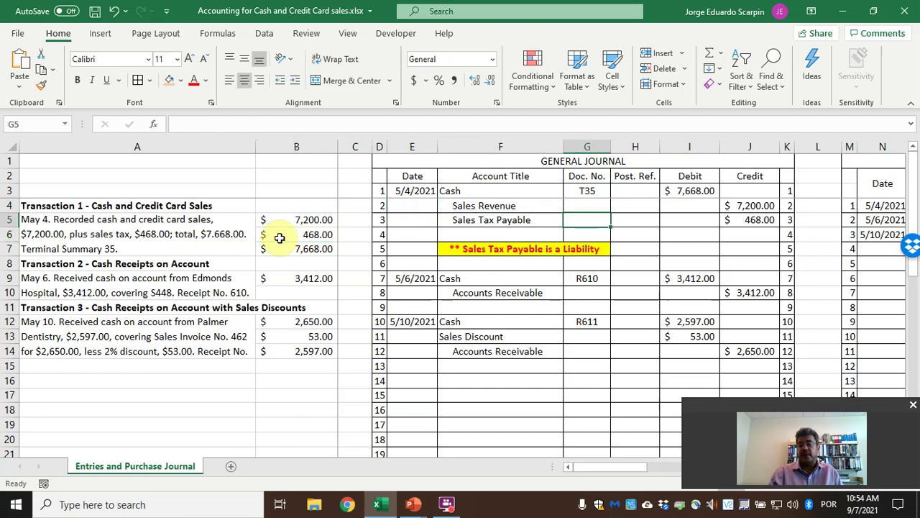
key(Right)
key(Right)
key(Right)
key(Right)
key(Right)
key(Right)
key(Right)
key(Right)
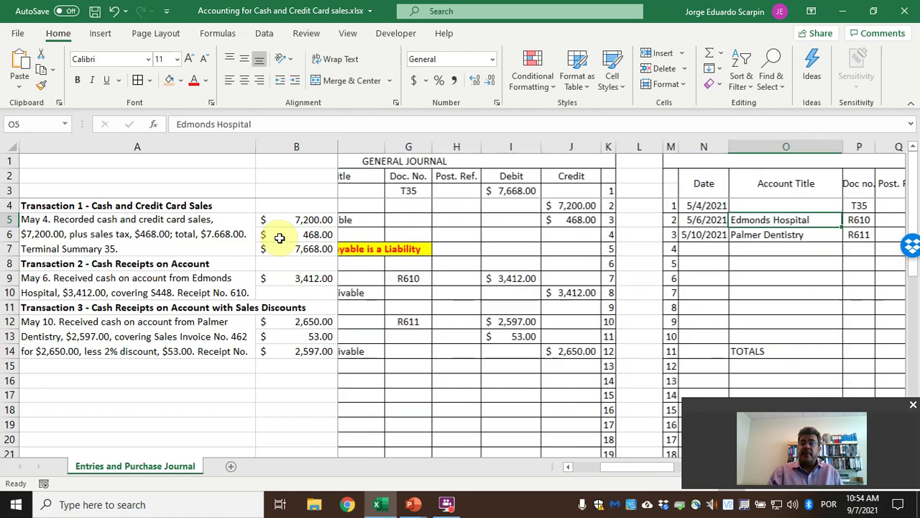
key(Right)
key(Right)
key(Right)
key(Right)
key(Right)
key(Right)
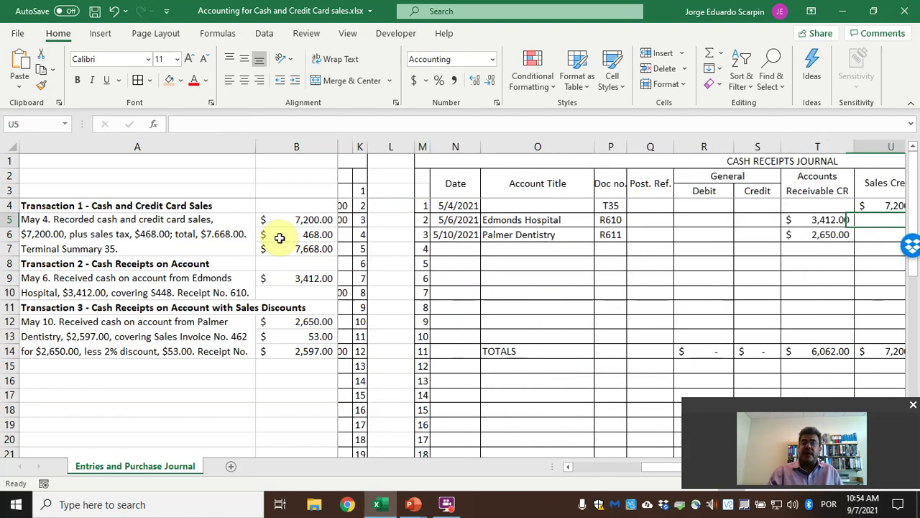
key(Right)
key(Left)
key(Left)
key(Left)
key(Left)
key(Left)
key(Left)
key(Left)
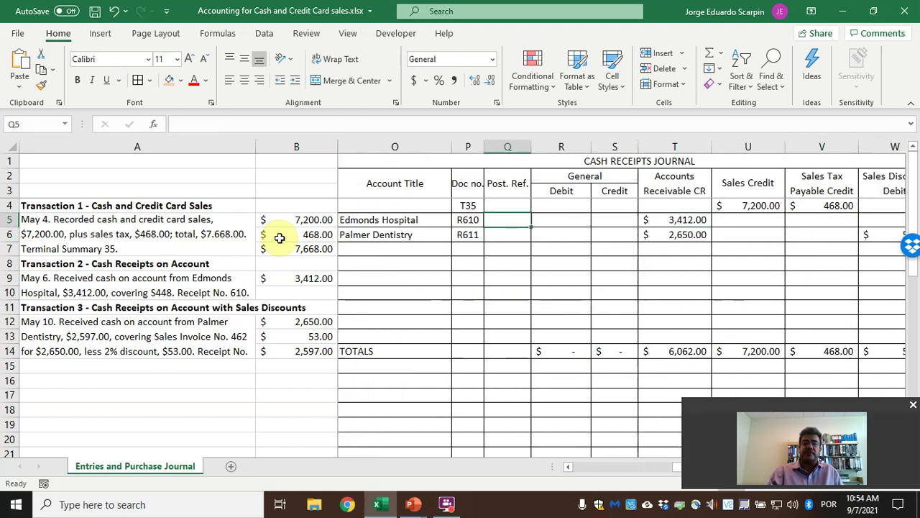
Clear the first Cash Receipts Journal entry, from the date in N4 to the cash debit in X4.
key(Up)
key(Left)
key(Left)
key(Right)
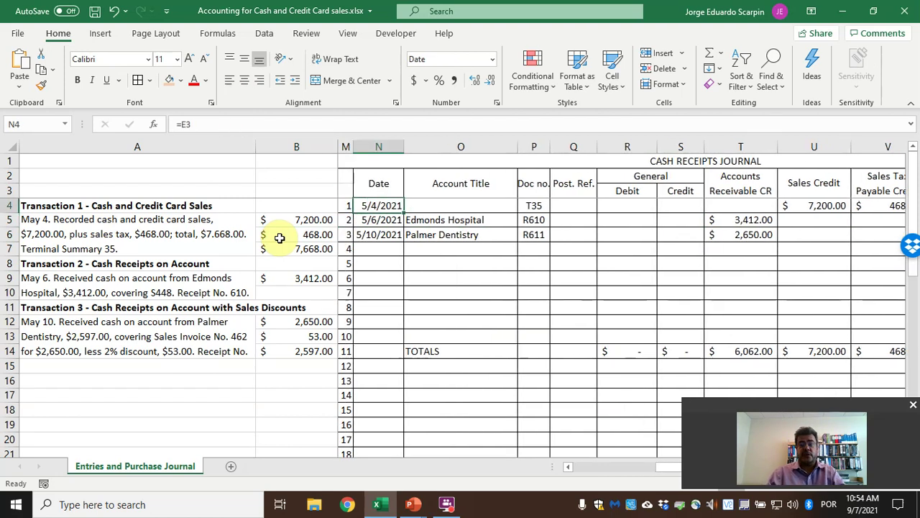
key(shift+Right)
key(shift+Right)
key(shift+Right)
key(shift+Right)
key(shift+Right)
key(shift+Right)
key(shift+Right)
key(shift+Right)
key(shift+Right)
key(shift+Right)
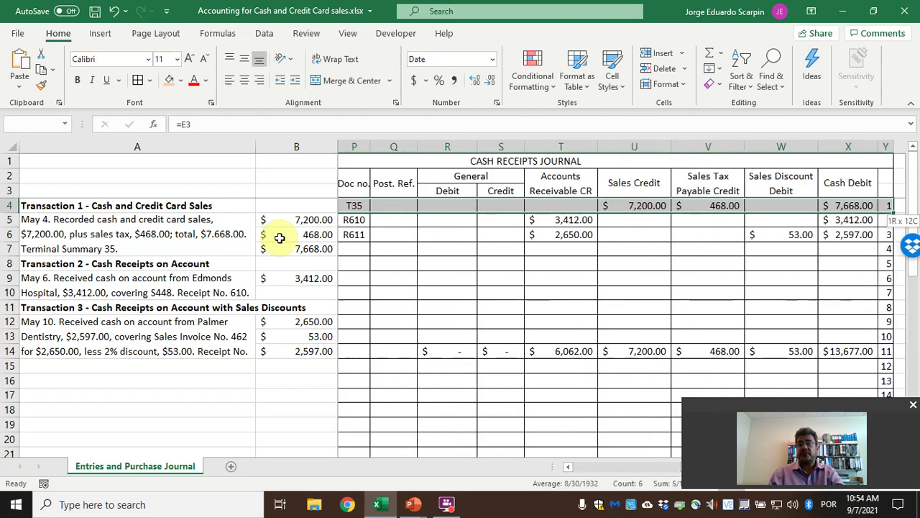
key(Delete)
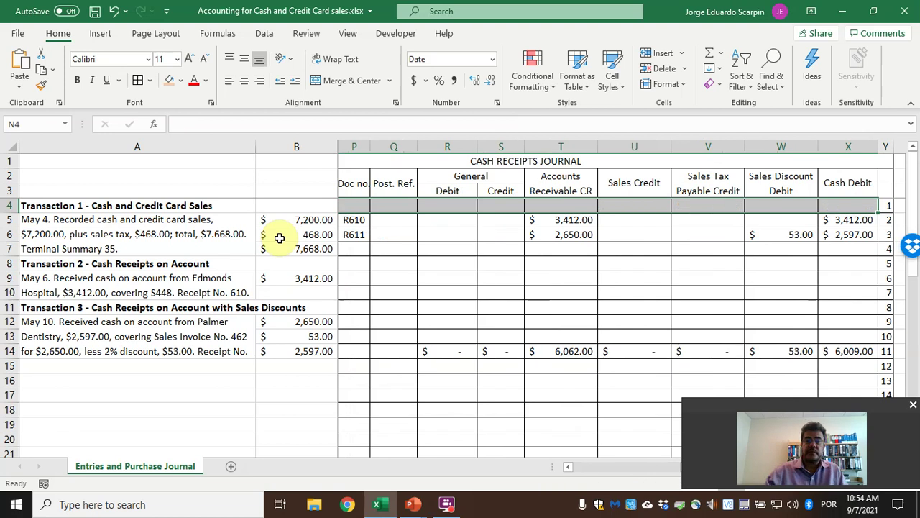
Link the date in N4 of the Cash Receipts Journal to the General Journal date in E3.
key(Left)
key(Left)
key(Left)
key(Right)
key(Right)
key(Right)
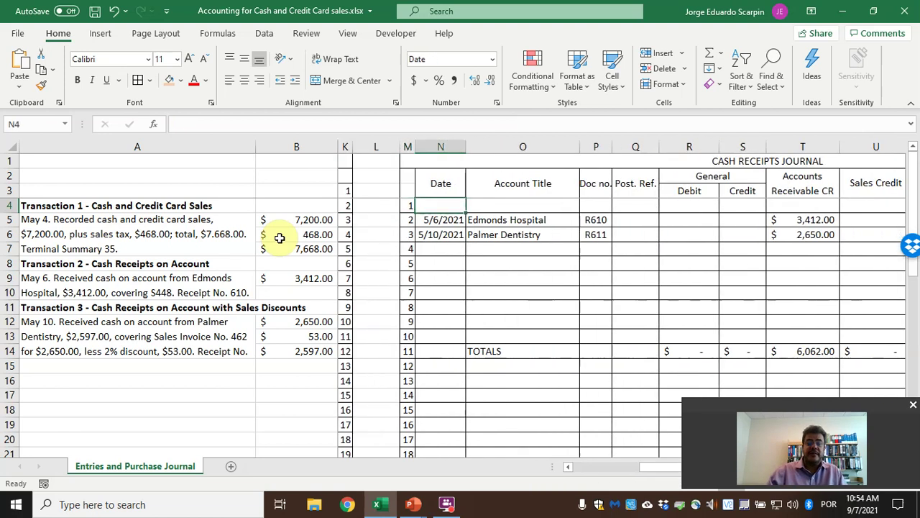
text(=)
key(Left)
key(Left)
key(Left)
key(Left)
key(Left)
key(Left)
key(Left)
key(Left)
key(Left)
key(Left)
key(Left)
key(Left)
key(Left)
key(Right)
key(Right)
key(Right)
key(Right)
key(Up)
key(Return)
Leave the account title in O4 blank and enter T35 as the document number in P4.
key(Up)
key(Right)
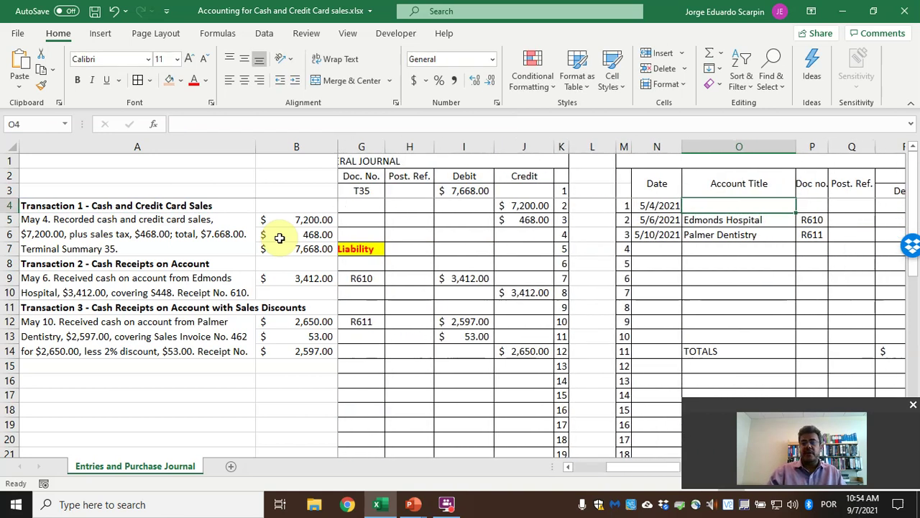
key(Right)
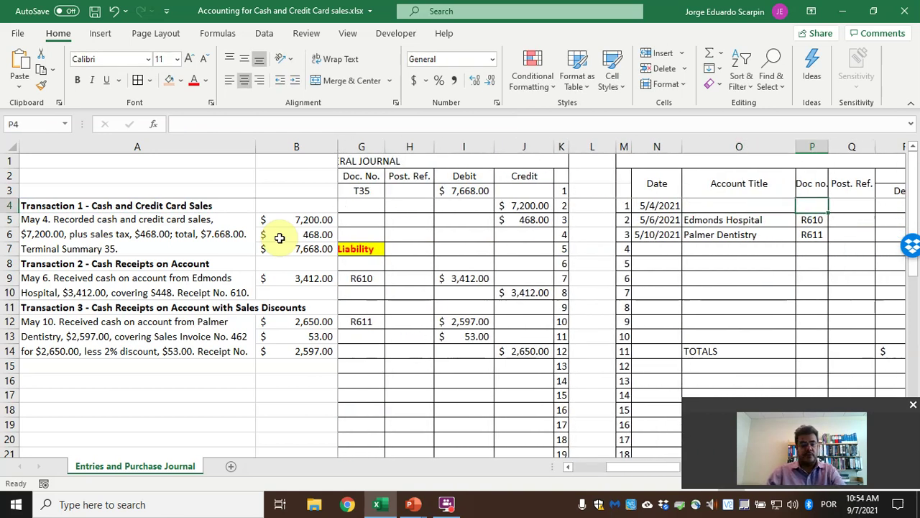
text(T35)
key(Right)
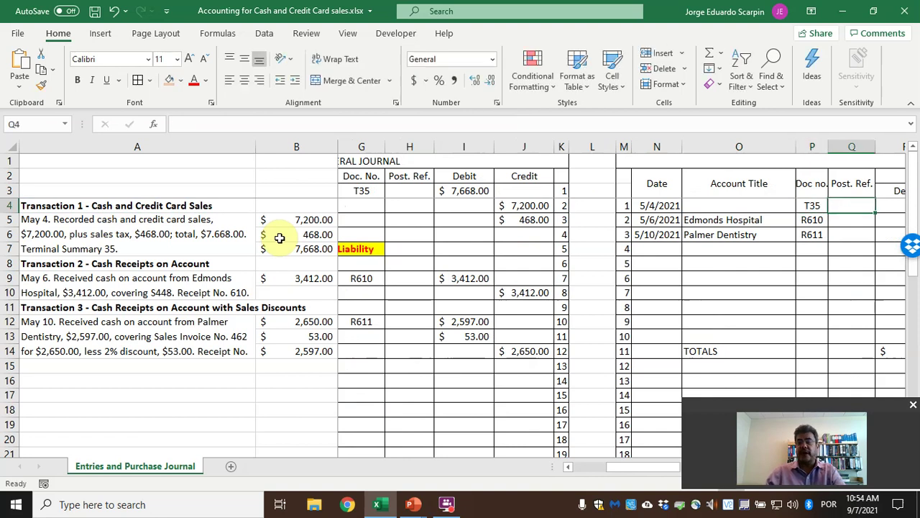
Link the Sales Credit in U4 of the Cash Receipts Journal to the General Journal Sales Revenue credit in J4.
key(Right)
key(Right)
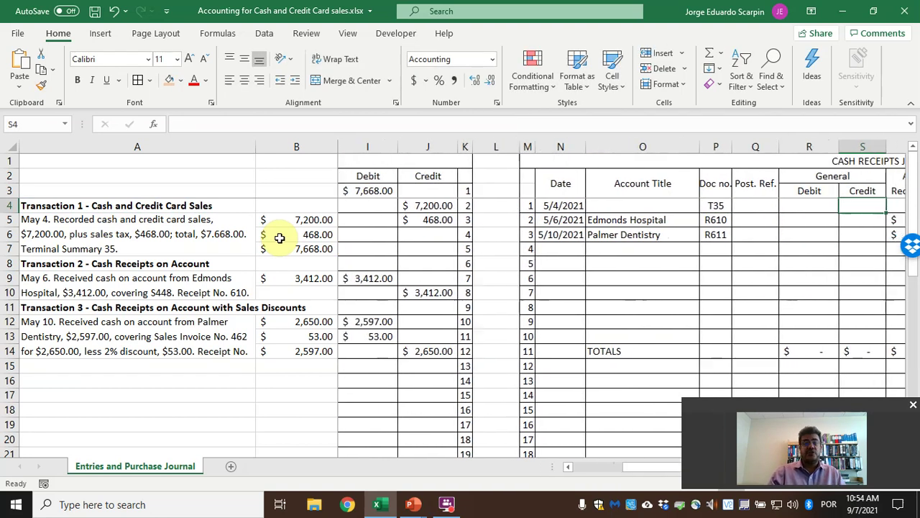
key(Left)
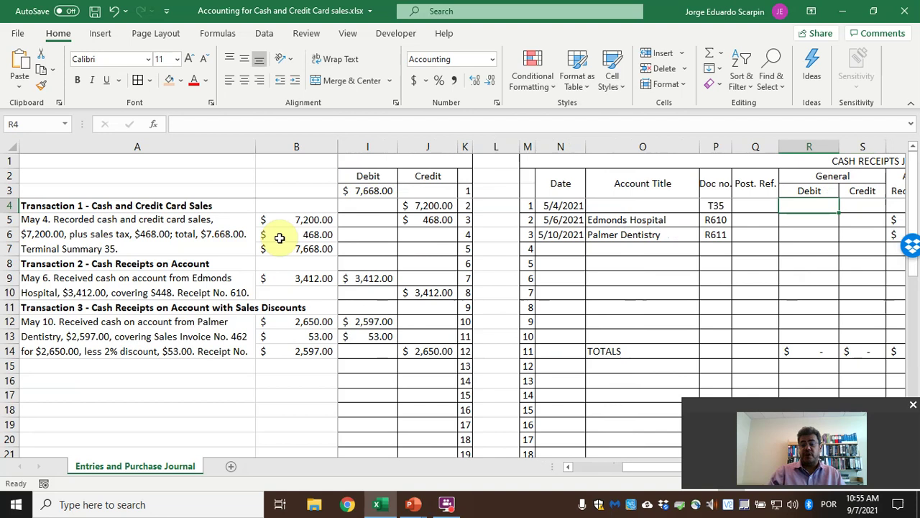
key(Right)
key(Right)
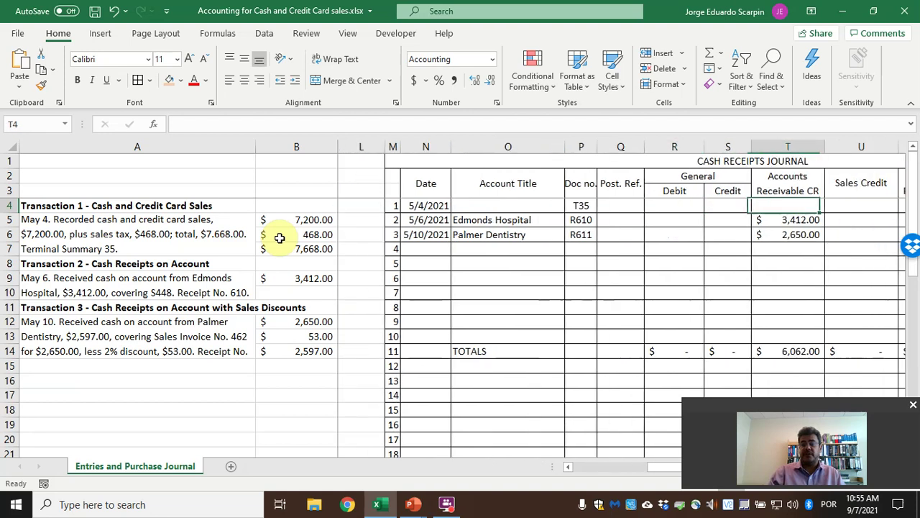
key(Right)
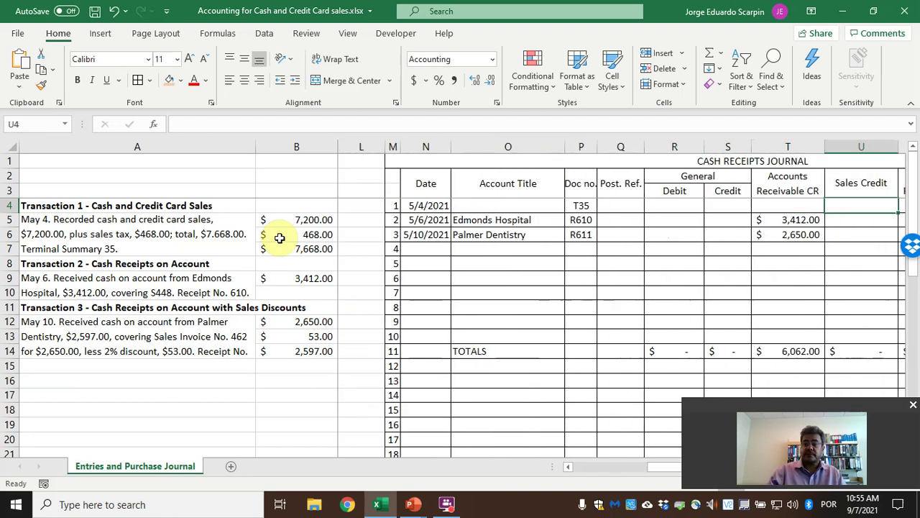
text(=)
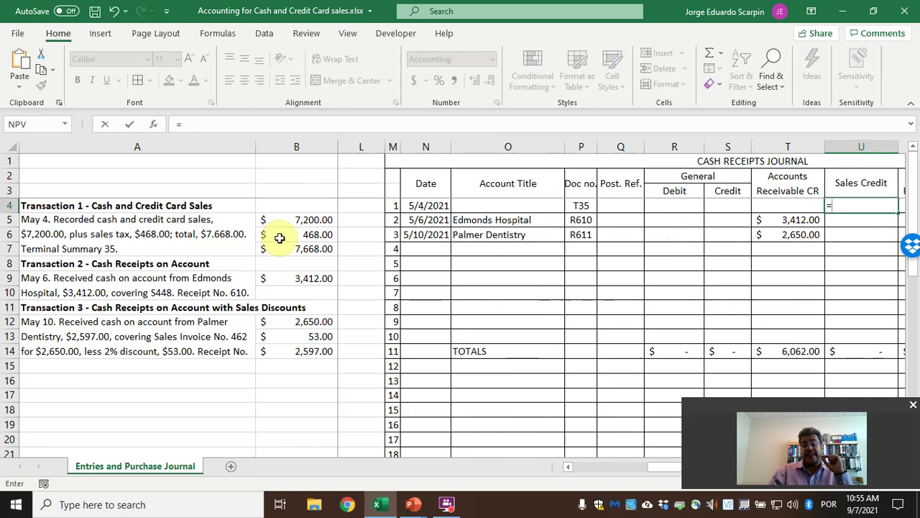
key(Left)
key(Left)
key(Left)
key(Left)
key(Left)
key(Left)
key(Left)
key(Left)
key(Left)
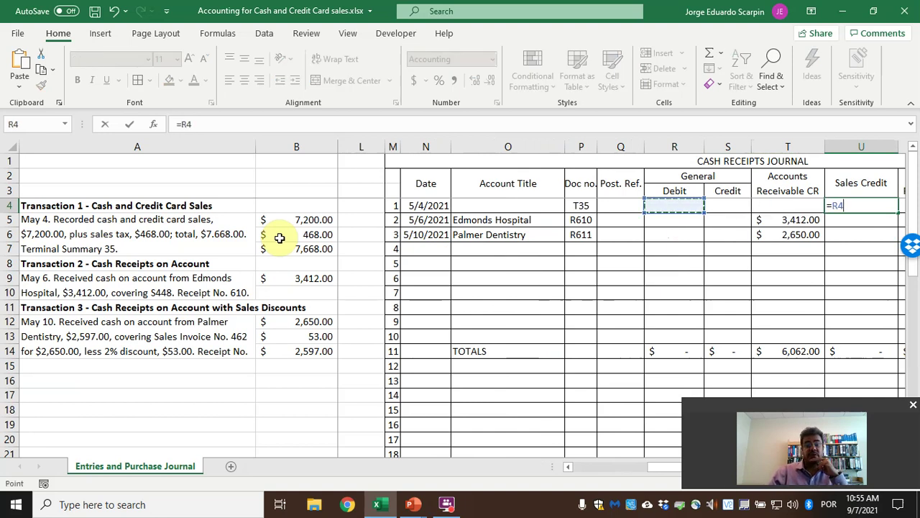
key(Left)
key(Left)
key(Left)
key(Left)
key(Left)
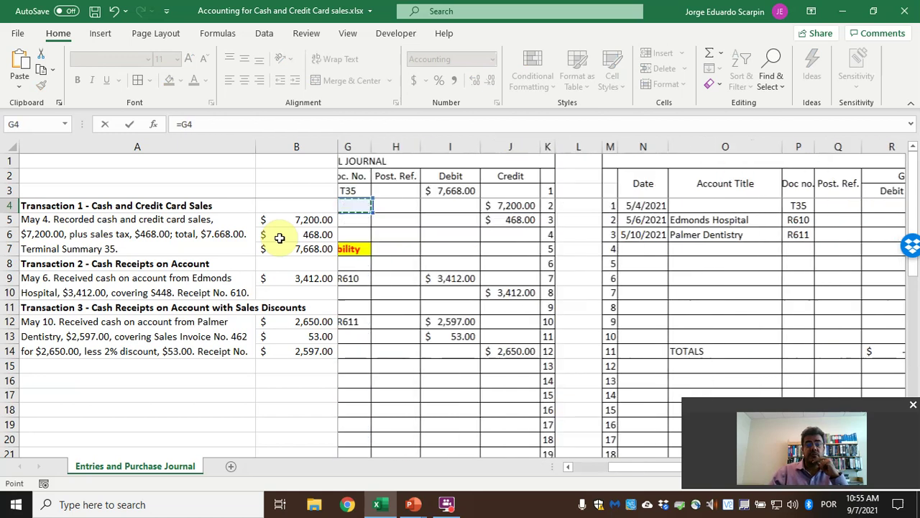
key(Right)
key(Right)
key(Right)
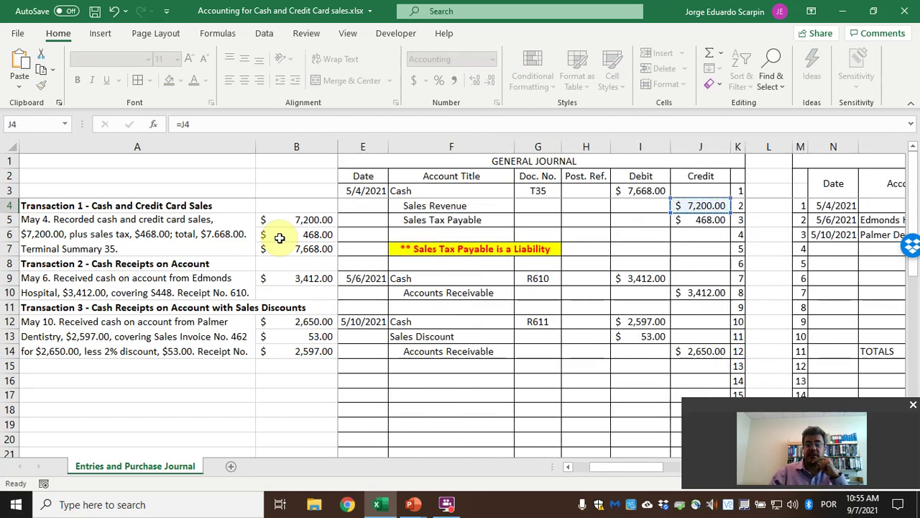
key(Return)
Link the Sales Tax Payable Credit in V4 to the General Journal Sales Tax Payable credit in J5.
key(Up)
key(Right)
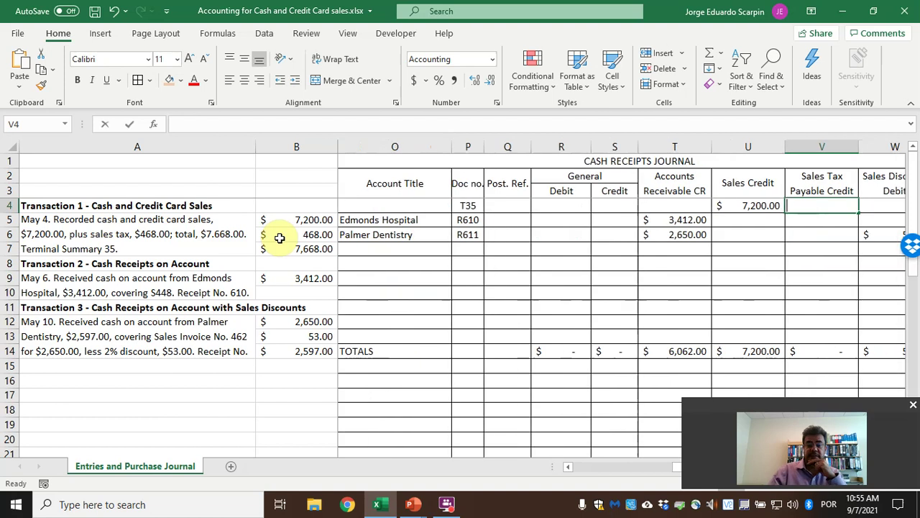
text(=)
key(Left)
key(Left)
key(Left)
key(Left)
key(Left)
key(Left)
key(Left)
key(Left)
key(Left)
key(Left)
key(Left)
key(Left)
key(Left)
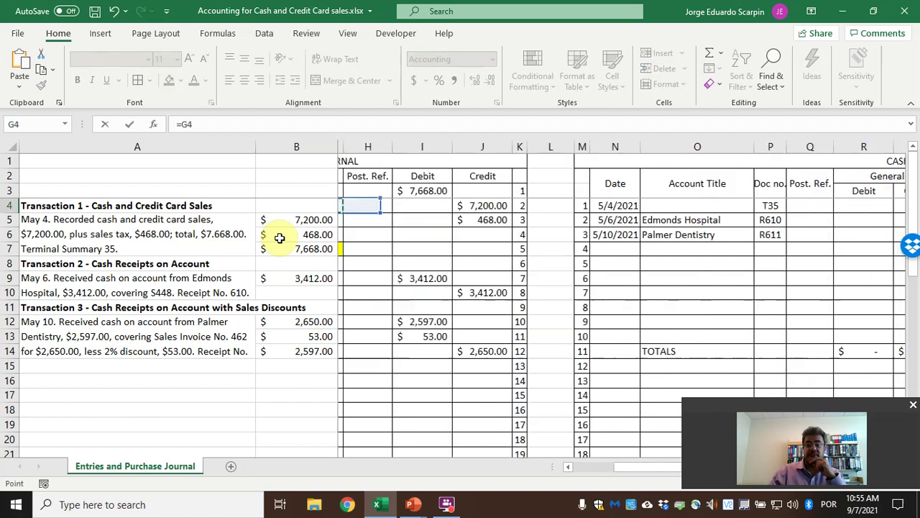
key(Right)
key(Down)
key(Return)
Leave the sales discount in W4 blank and link the Cash Debit in X4 to the General Journal cash debit in I3.
key(Up)
key(Right)
key(Right)
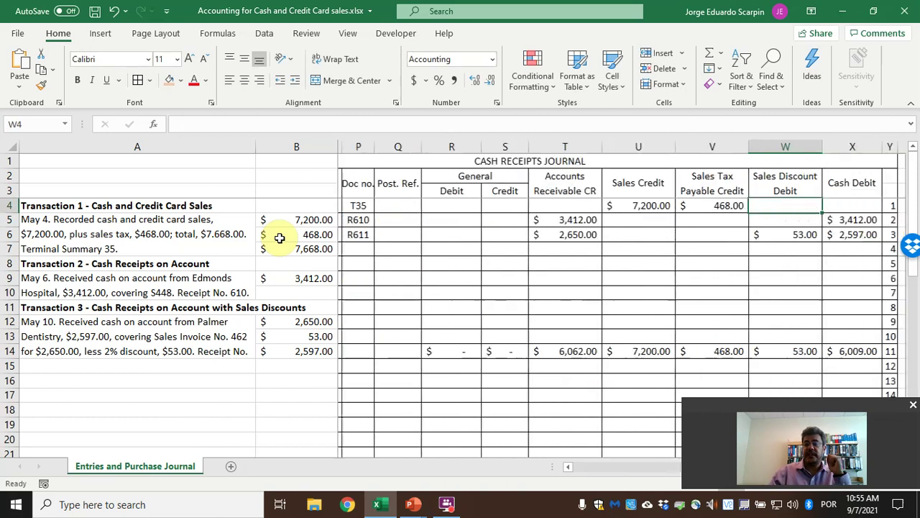
text(=)
key(Left)
key(Left)
key(Left)
key(Left)
key(Left)
key(Left)
key(Left)
key(Left)
key(Left)
key(Left)
key(Left)
key(Left)
key(Left)
key(Left)
key(Left)
key(Left)
key(Left)
key(Left)
key(Left)
key(Left)
key(Right)
key(Right)
key(Right)
key(Right)
key(Right)
key(Up)
key(Return)
Look over the Edmonds Hospital customer ledger and the Accounts Receivable ledger beyond the Cash Receipts Journal.
key(Up)
key(Right)
key(Right)
key(Right)
key(Right)
key(Right)
key(Right)
key(Right)
key(Right)
key(Right)
key(Right)
key(Right)
key(Right)
key(Right)
key(Right)
key(Right)
key(Right)
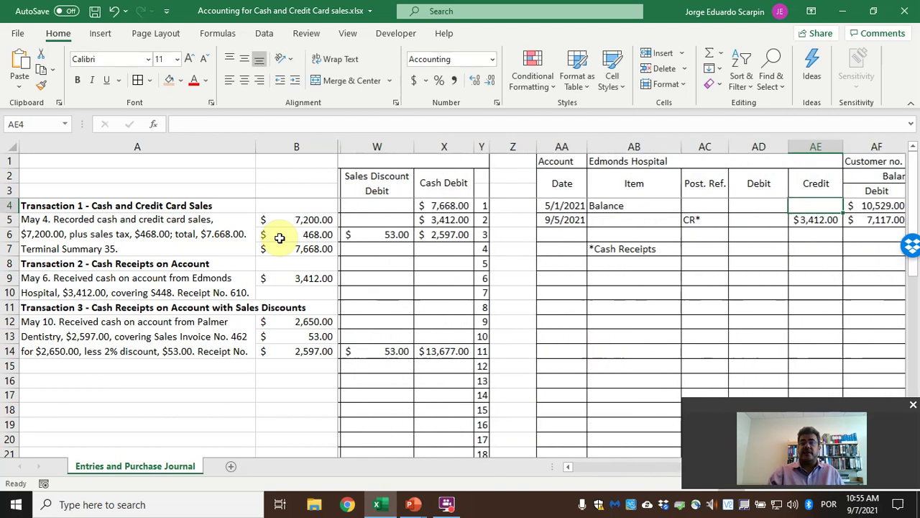
key(Right)
key(Right)
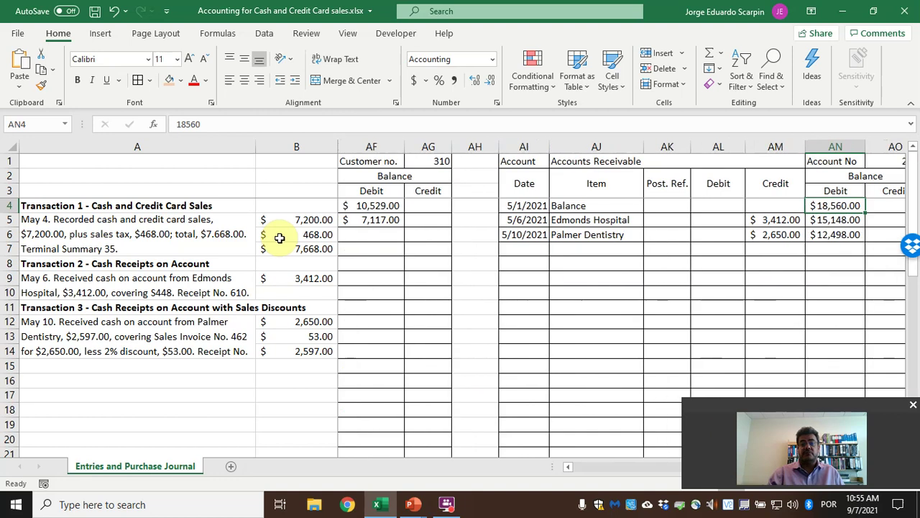
key(Left)
key(Left)
key(Left)
key(Left)
key(Left)
key(Left)
key(Left)
key(Left)
key(Left)
key(Left)
key(Left)
key(Left)
key(Left)
key(Left)
key(Left)
key(Left)
key(Left)
key(Left)
key(Left)
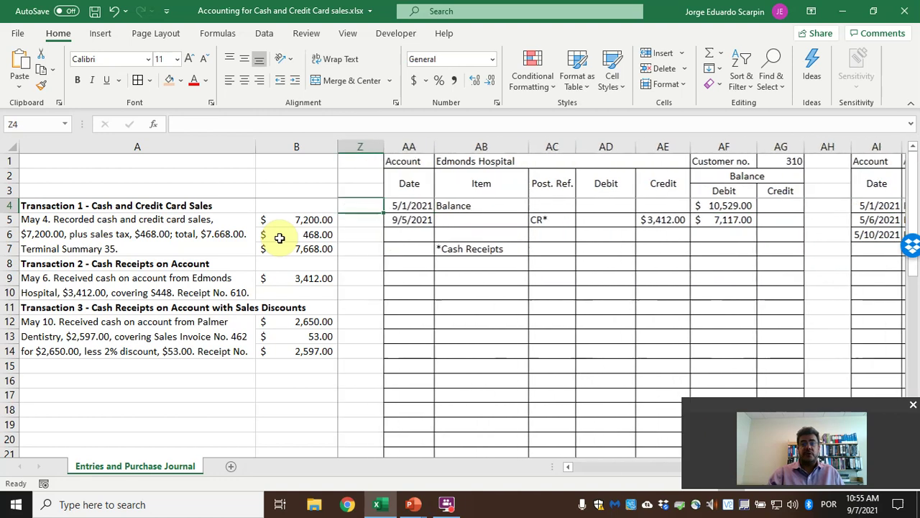
Read the May 6 description in A9 for Transaction 2, the cash receipt on account.
key(Home)
key(Right)
key(Down)
key(Down)
key(Down)
key(Down)
key(Down)
key(Left)
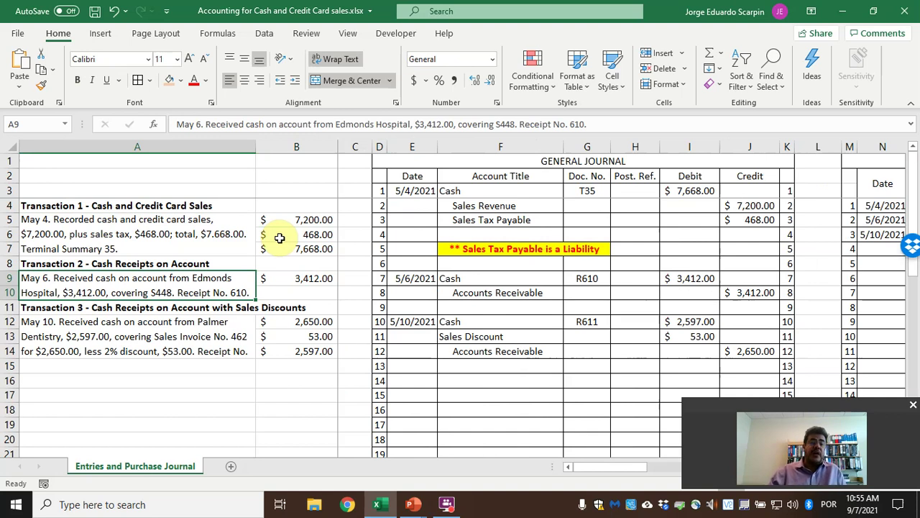
Clear the existing May 6 entry in the General Journal, covering cells E9 to J10.
key(Right)
key(Right)
key(Right)
key(Right)
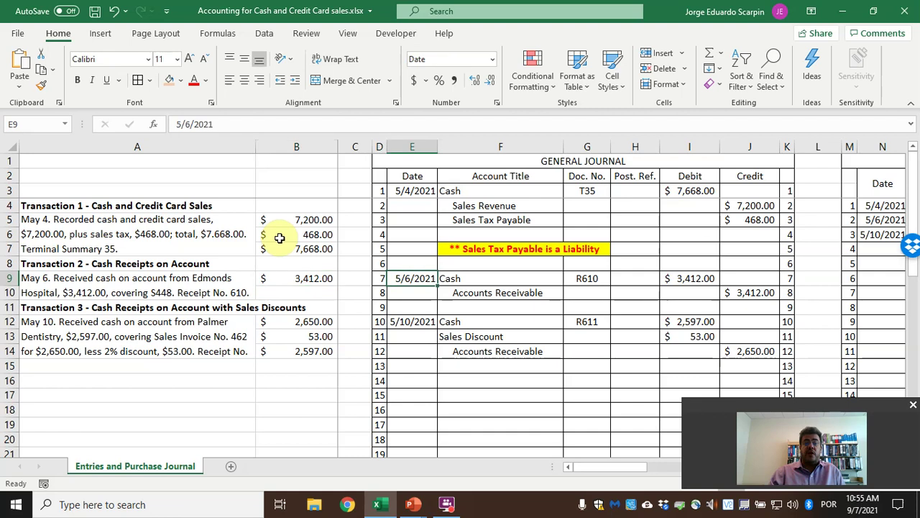
key(shift+Right)
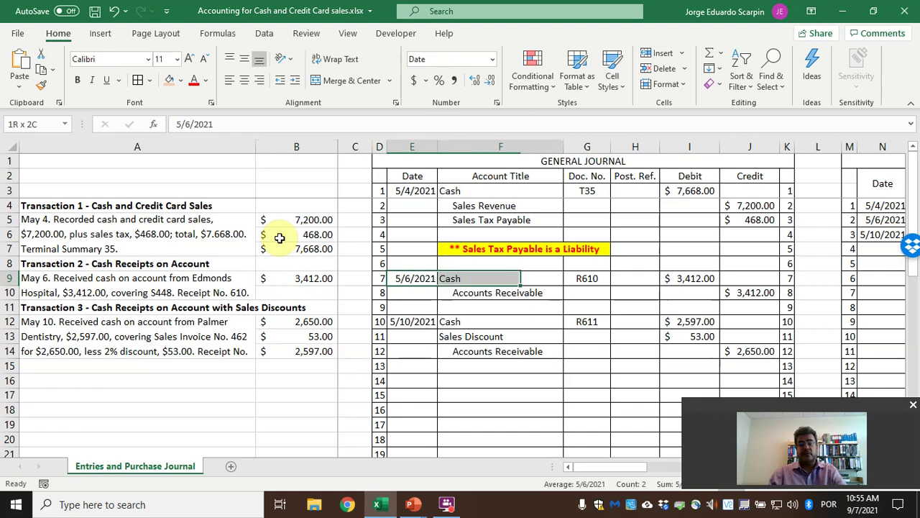
key(shift+Right)
key(shift+Right)
key(shift+Right)
key(shift+Right)
key(shift+Down)
key(Delete)
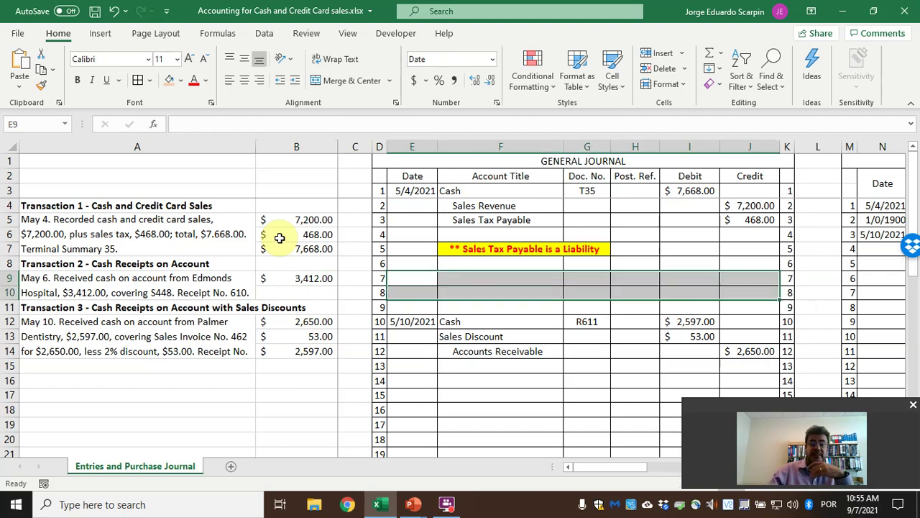
Enter 5/6 as the date in E9 and Cash as the account title in F9 of the General Journal.
key(shift+Up)
key(shift+Left)
key(shift+Left)
key(shift+Left)
key(shift+Left)
key(shift+Left)
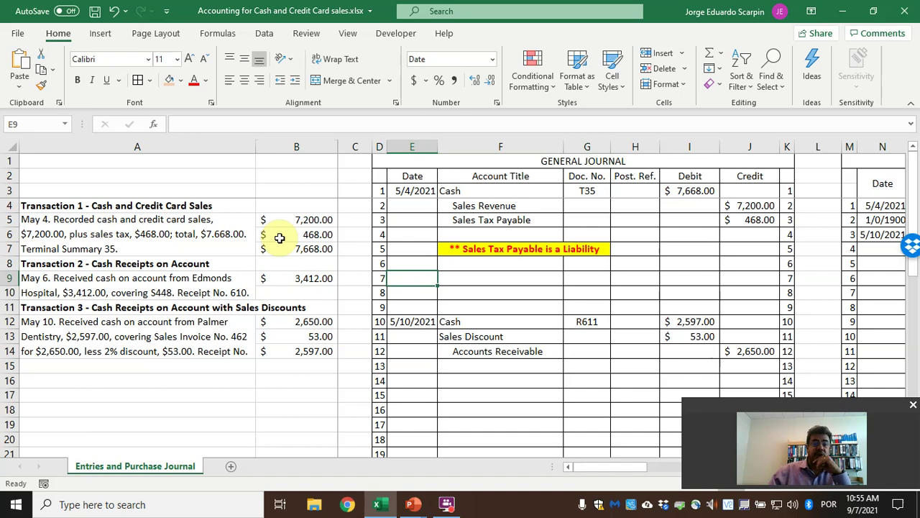
text(5)
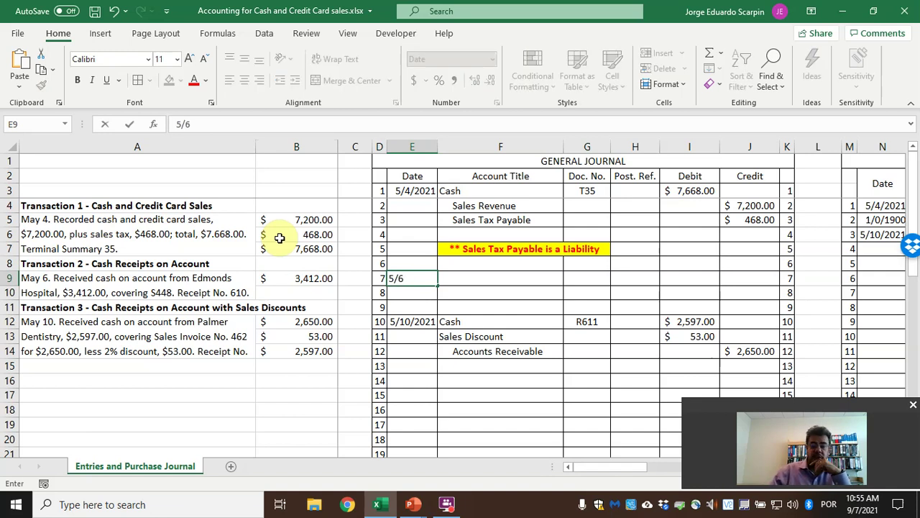
text(/6)
key(Tab)
text(Cash)
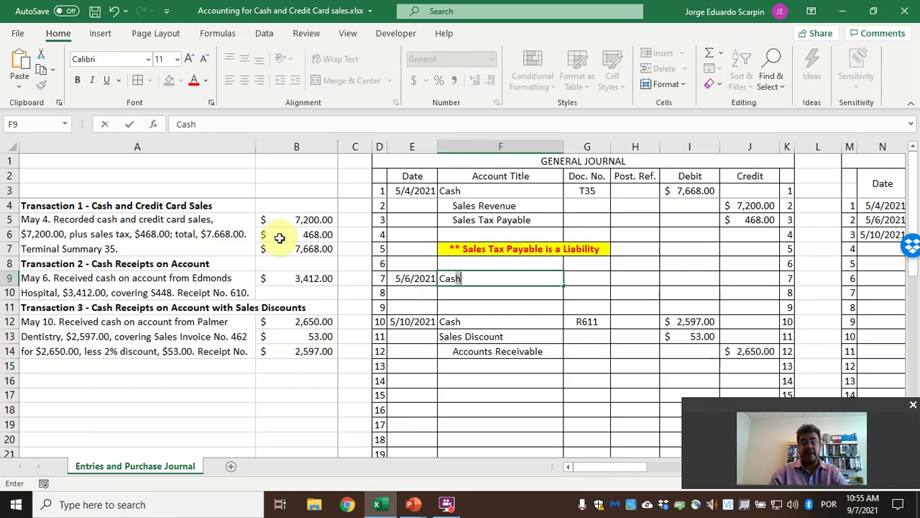
key(Tab)
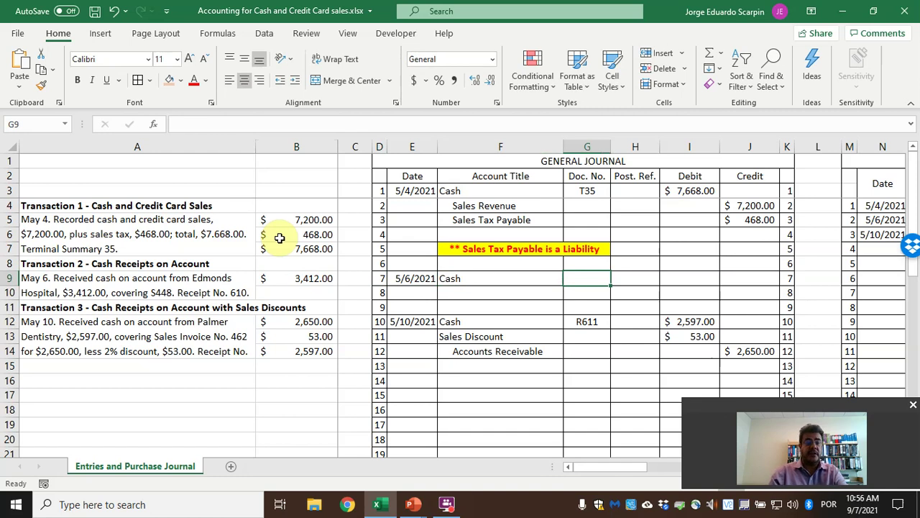
Enter R610 as the document number in G9.
text(R)
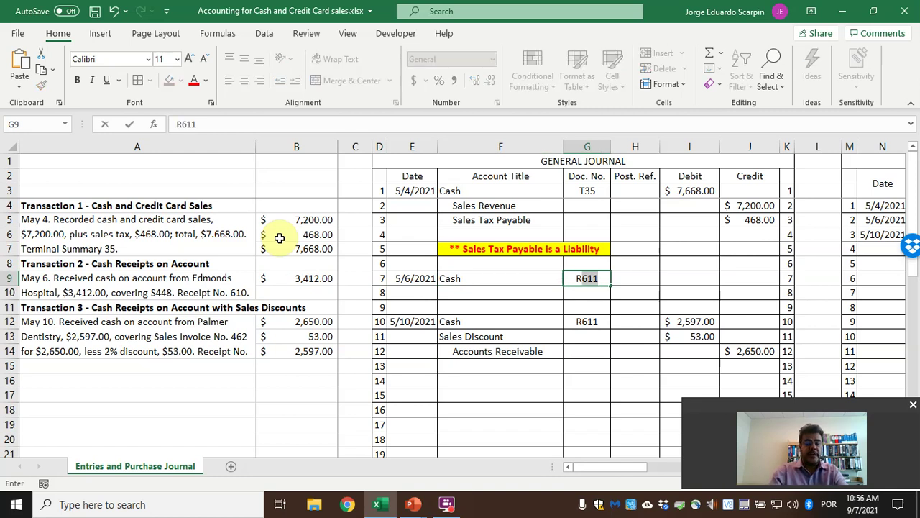
text(610)
key(Tab)
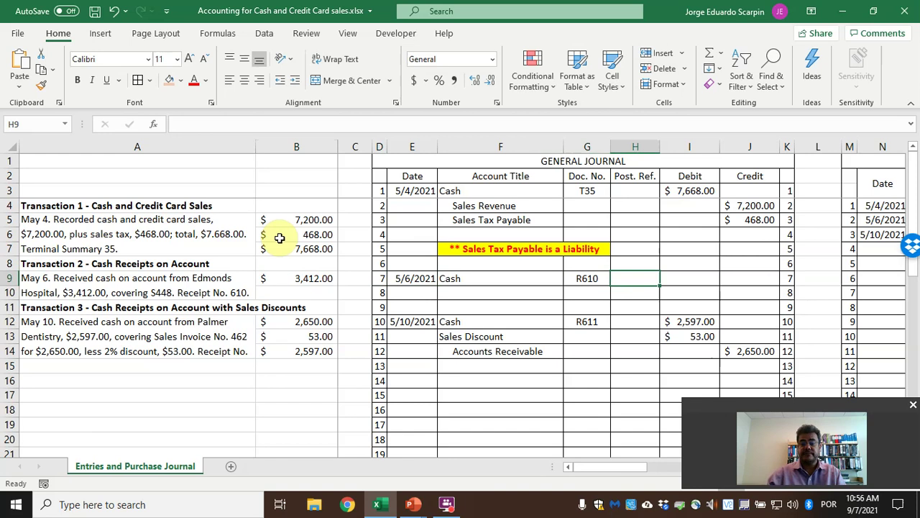
Leave the posting reference in H9 blank and link the cash debit in I9 to the Transaction 2 amount in B9.
key(Tab)
text(+)
key(Left)
key(Left)
key(Left)
key(Left)
key(Left)
key(Left)
key(Left)
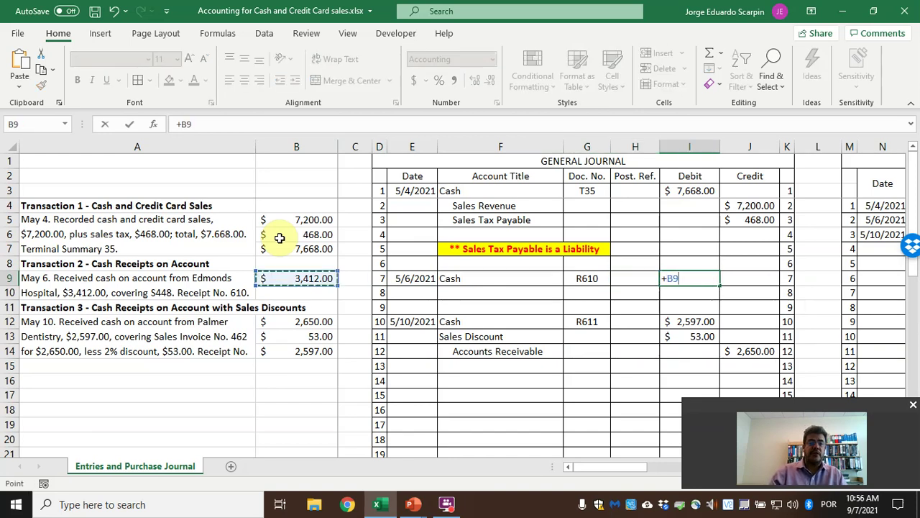
key(Return)
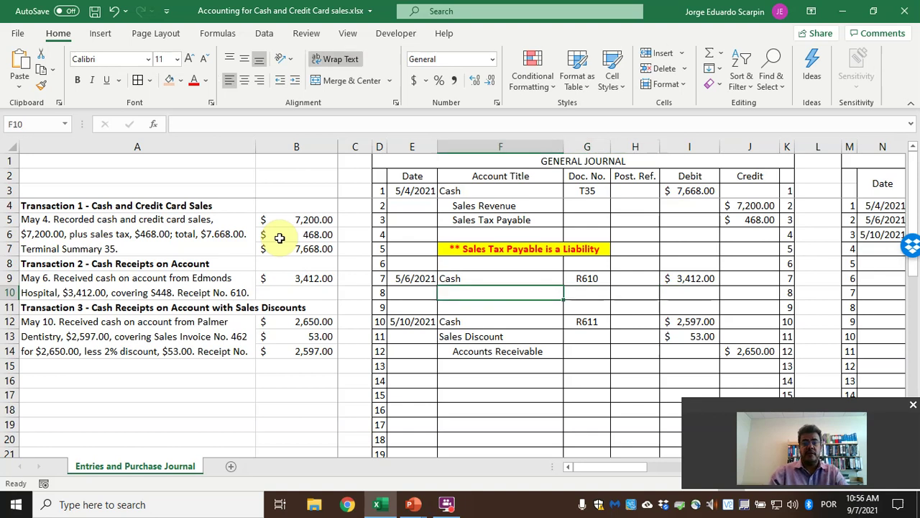
Enter Accounts Receivable as the credited account title in F10.
text(Accounts)
key(Tab)
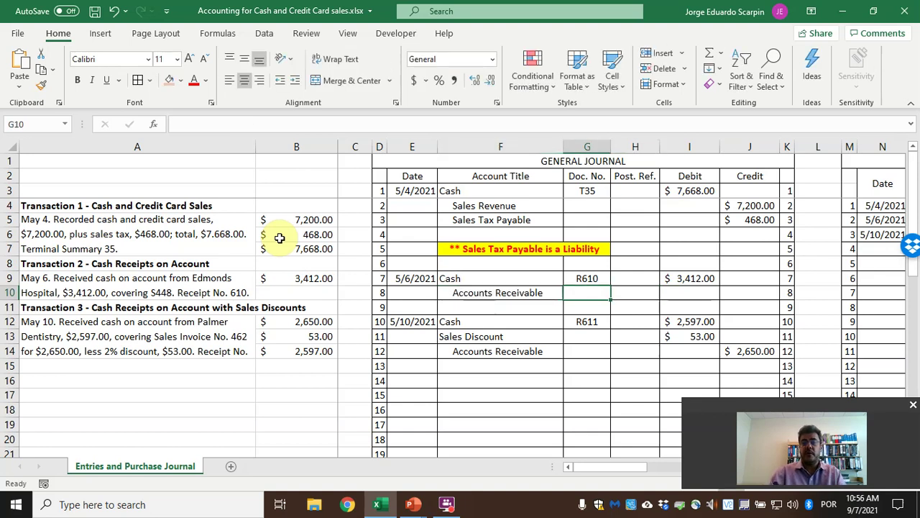
Link the accounts receivable credit in J10 of the General Journal to the Transaction 2 amount in B9.
key(Tab)
key(Tab)
key(Tab)
text(=)
key(Left)
key(Left)
key(Left)
key(Left)
key(Left)
key(Left)
key(Left)
key(Left)
key(Up)
key(Return)
Clear the existing May 6 entry in N5:X5 of the Cash Receipts Journal.
key(Up)
key(Right)
key(Right)
key(Right)
key(Right)
key(Right)
key(Right)
key(Up)
key(Up)
key(Up)
key(Up)
key(Up)
key(Left)
key(Left)
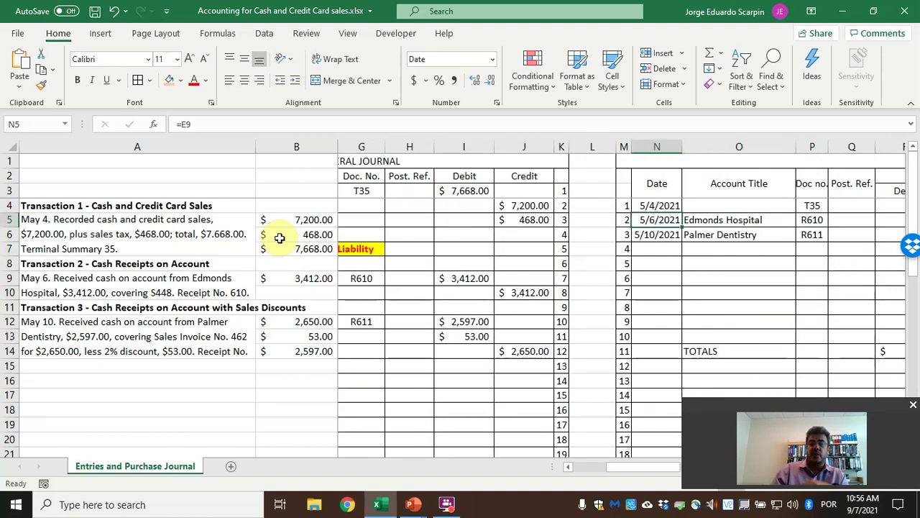
key(shift+Right)
key(shift+Right)
key(shift+Right)
key(shift+Right)
key(shift+Right)
key(shift+Right)
key(shift+Right)
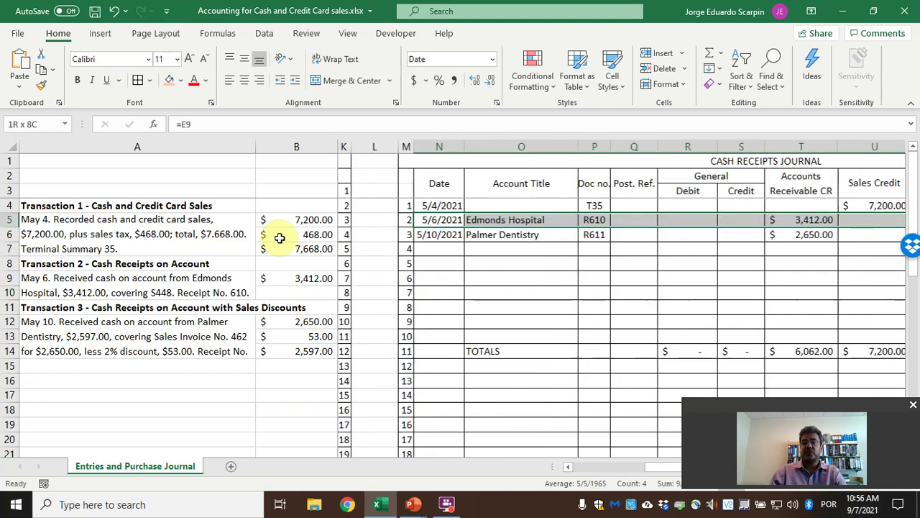
key(shift+Right)
key(shift+Right)
key(shift+Right)
key(Delete)
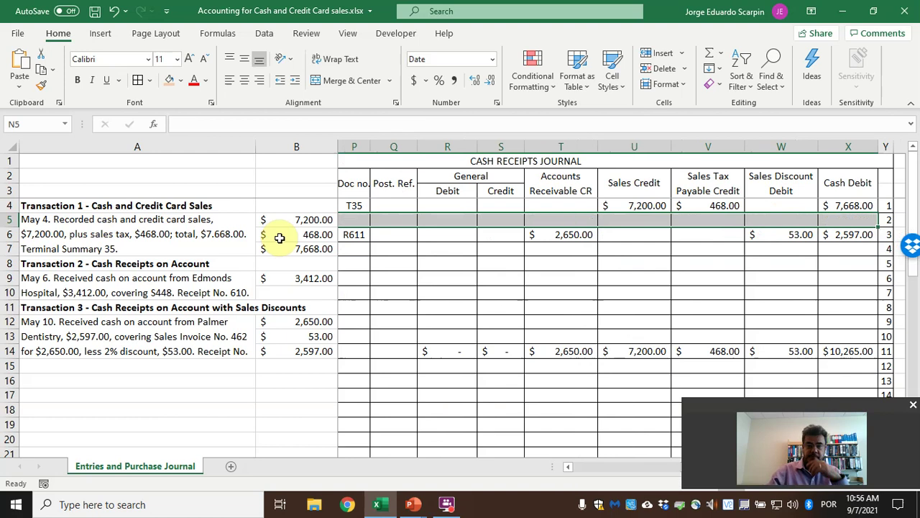
Link the date in N5 of the Cash Receipts Journal to the General Journal date in E9.
key(Left)
text(+)
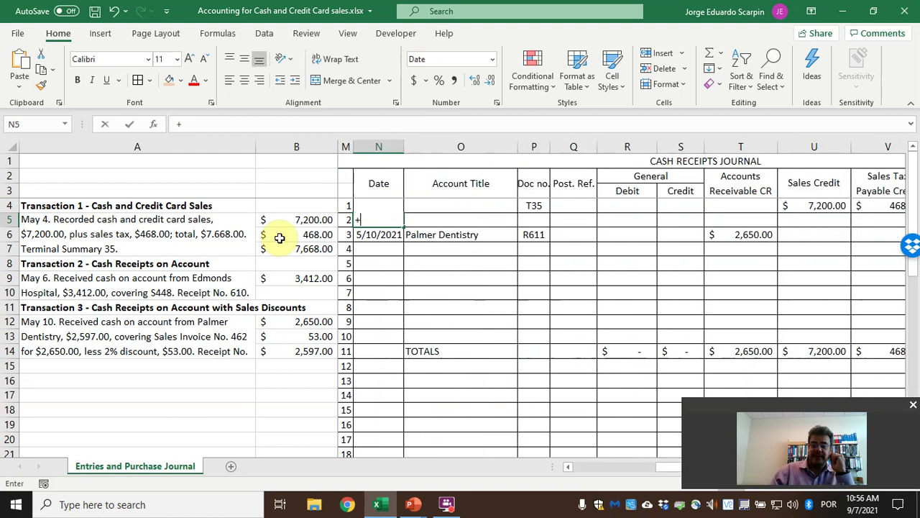
key(Left)
key(Home)
key(Right)
key(Right)
key(Right)
key(Right)
key(Down)
key(Down)
key(Down)
key(Down)
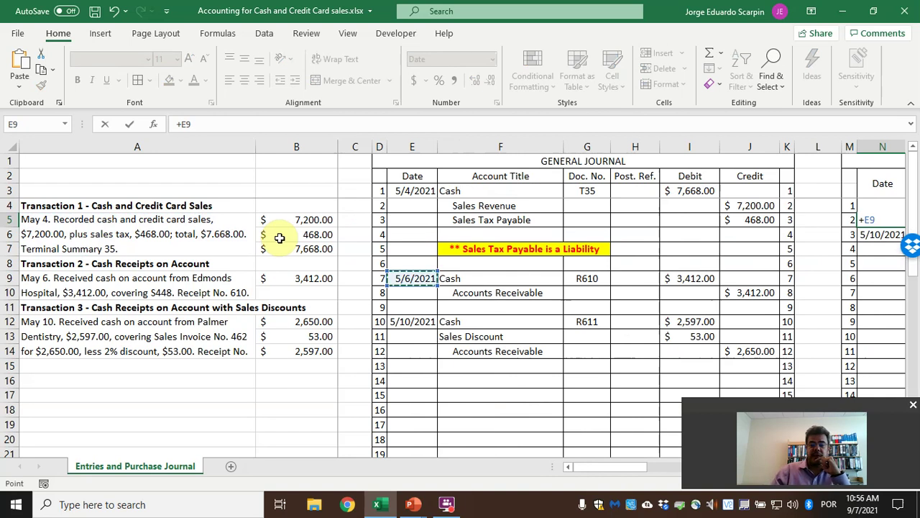
key(Return)
Enter Edmonds Hospital as the account title in O5 and R610 as the document number in P5.
key(Up)
key(Right)
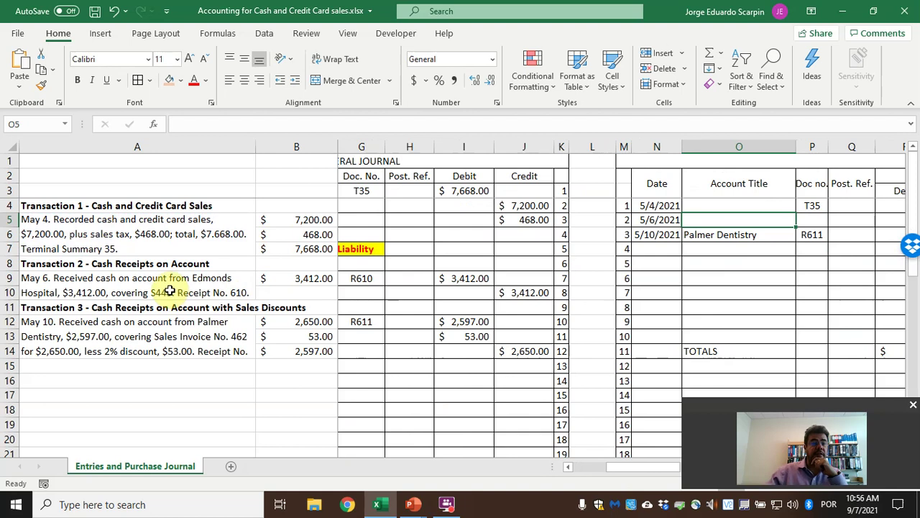
text(Edmonds)
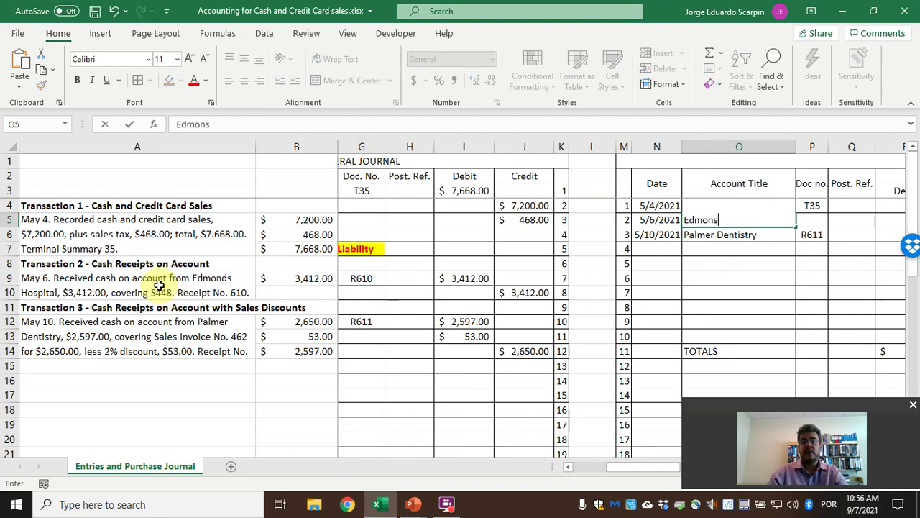
text( Hospital)
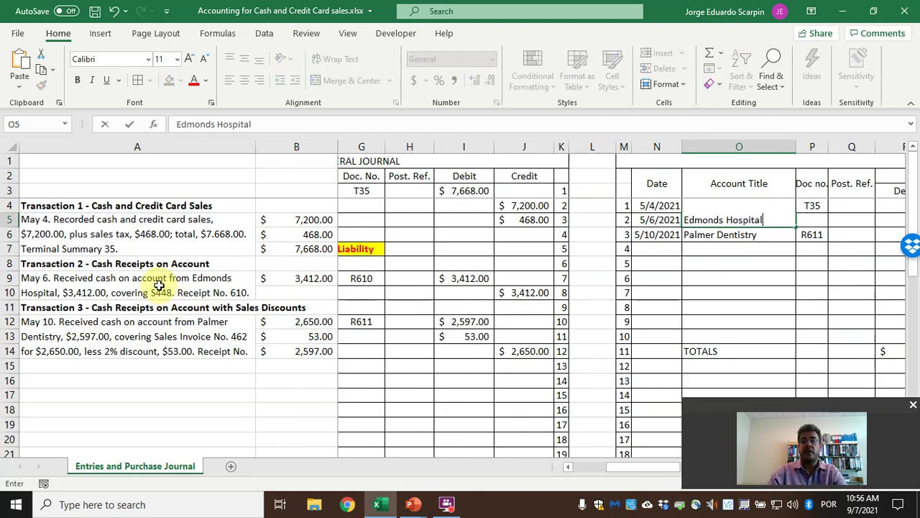
key(Tab)
text(R)
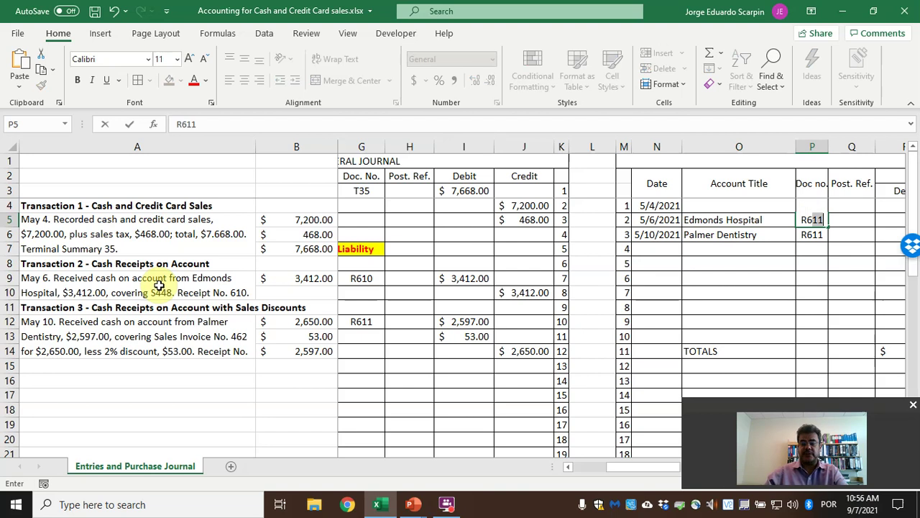
text(610)
Leave the posting reference and general columns blank and link the accounts receivable credit in T5 to the General Journal credit in J10.
key(Tab)
key(Tab)
key(Tab)
key(Tab)
text(=)
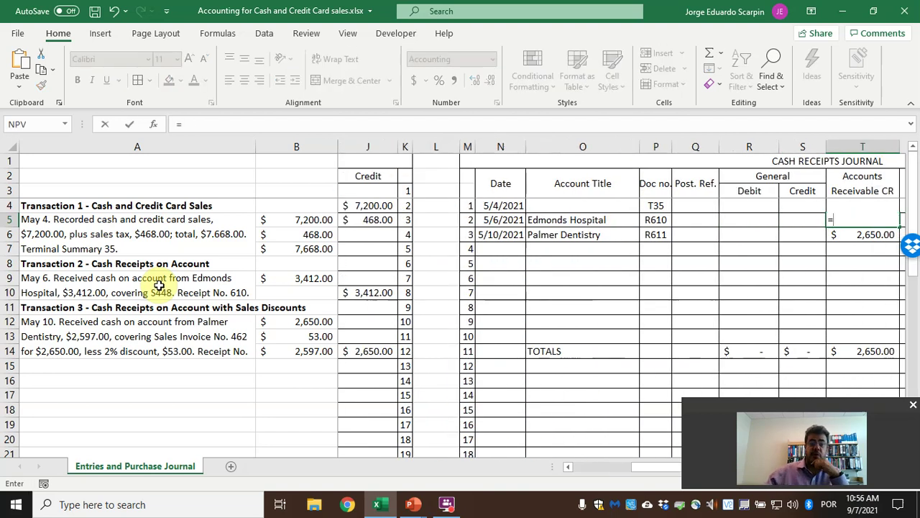
key(Left)
key(Left)
key(Left)
key(Left)
key(Left)
key(Left)
key(Left)
key(Left)
key(Left)
key(Left)
key(Left)
key(Left)
key(Left)
key(Left)
key(Left)
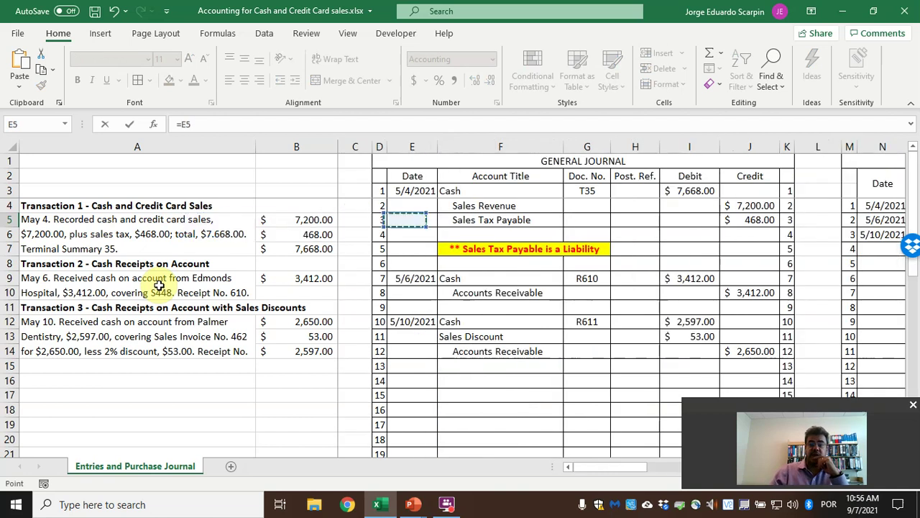
key(Right)
key(Right)
key(Right)
key(Right)
key(Right)
key(Down)
key(Down)
key(Down)
key(Down)
key(Down)
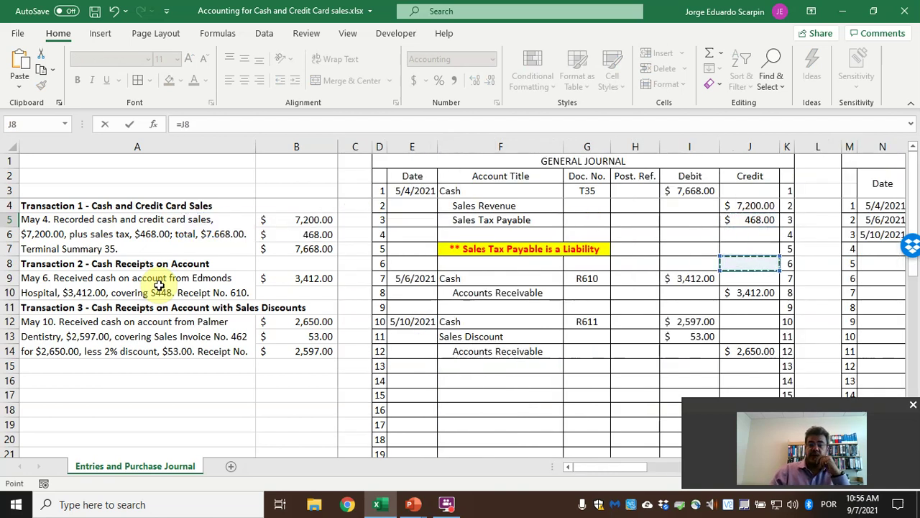
key(Tab)
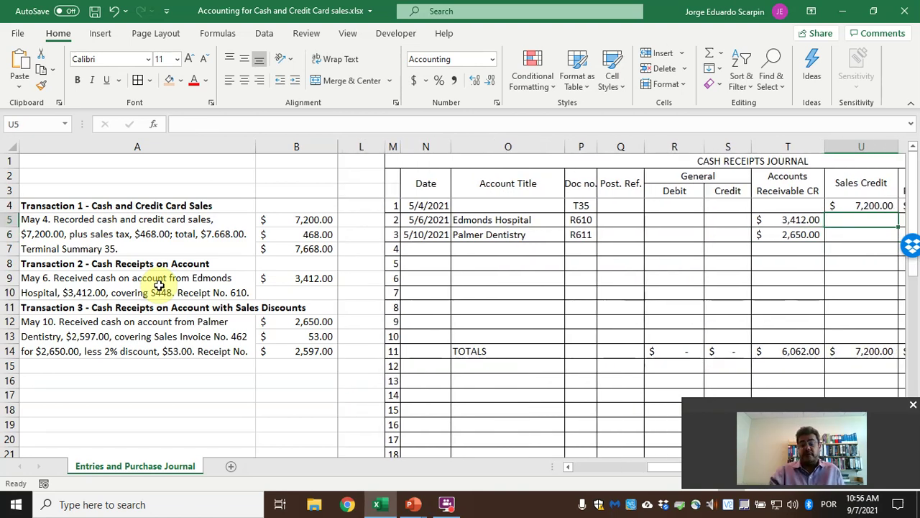
Leave sales, sales tax and sales discount blank in row 5 and link the cash debit in X5 to the General Journal debit in I9.
key(Tab)
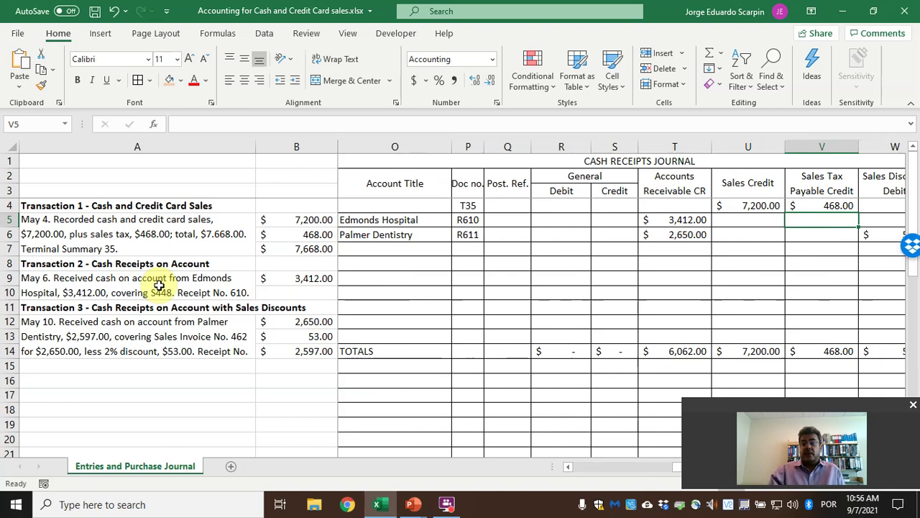
key(Left)
key(Right)
key(Right)
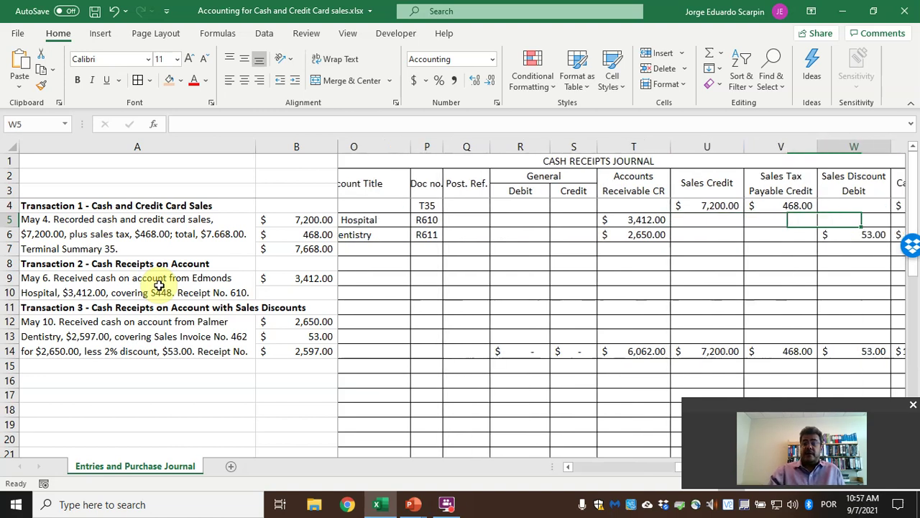
key(Left)
key(Left)
key(Right)
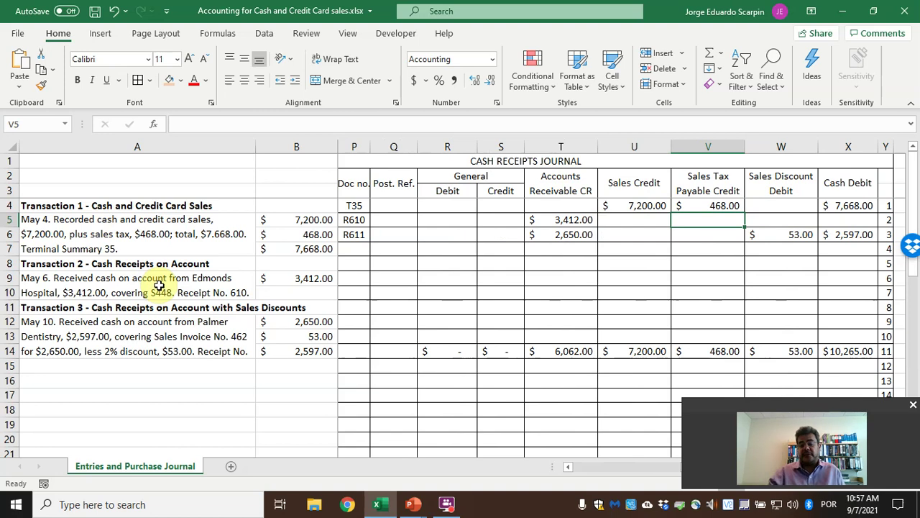
key(Right)
key(Right)
text(=)
key(Left)
key(Left)
key(Left)
key(Left)
key(Left)
key(Left)
key(Left)
key(Left)
key(Left)
key(Left)
key(Left)
key(Left)
key(Left)
key(Left)
key(Left)
key(Left)
key(Left)
key(Left)
key(Left)
key(Left)
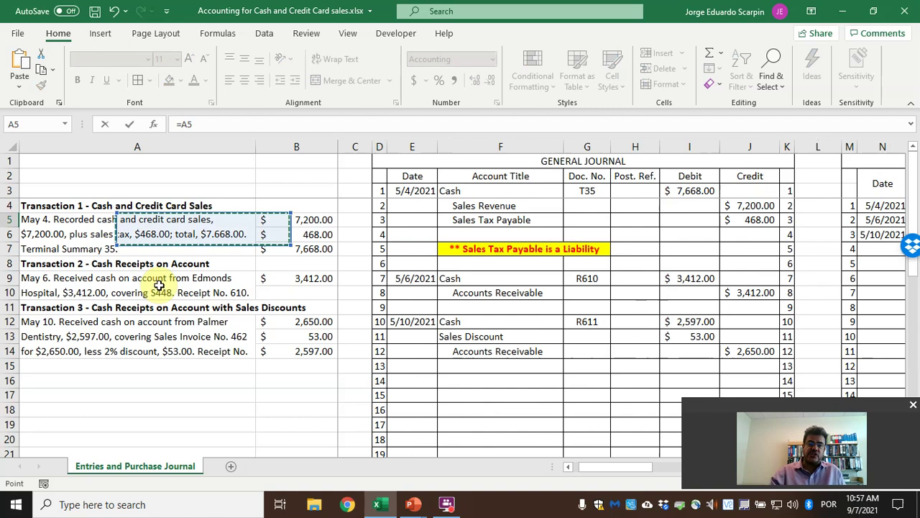
key(Right)
key(Right)
key(Right)
key(Right)
key(Right)
key(Right)
key(Right)
key(Right)
key(Down)
key(Down)
key(Down)
key(Down)
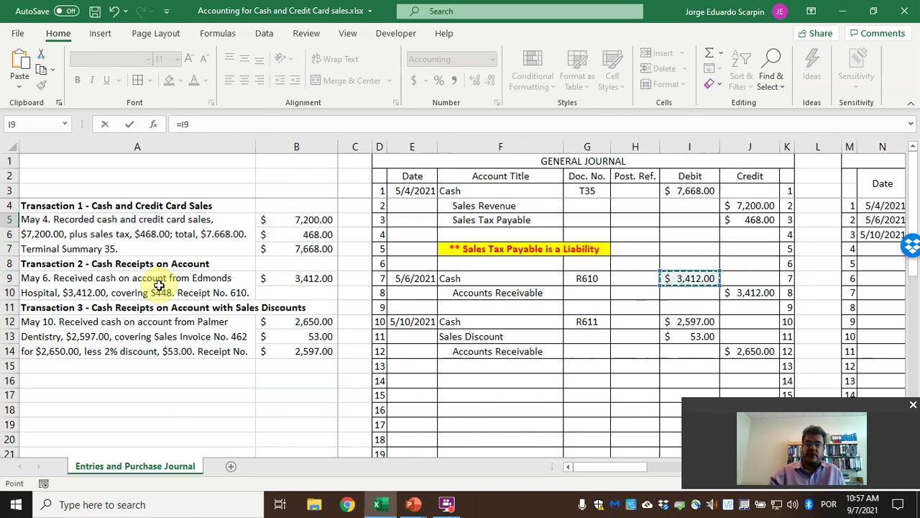
key(Return)
Examine the Edmonds Hospital customer account beside the Cash Receipts Journal and return to the journal's May 6 row.
key(Up)
key(Right)
key(Right)
key(Right)
key(Right)
key(Right)
key(Right)
key(Right)
key(Right)
key(Left)
key(Left)
key(Left)
key(Left)
key(Left)
key(Left)
key(Left)
key(Left)
key(Left)
key(Left)
key(Left)
key(Left)
key(Left)
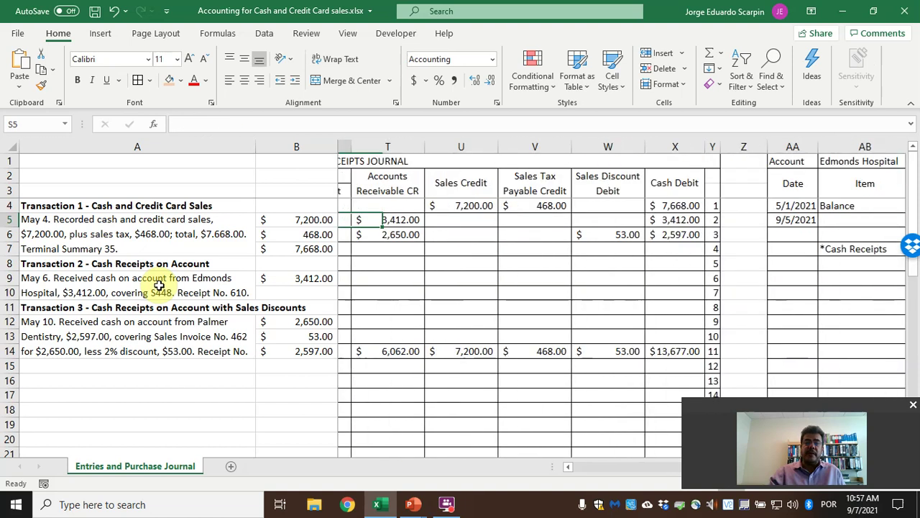
Examine the opening balance in AF4 of the Edmonds Hospital customer account.
key(Left)
key(Left)
key(Left)
key(Left)
key(Left)
key(Right)
key(Right)
key(Right)
key(Right)
key(Right)
key(Right)
key(Right)
key(Right)
key(Right)
key(Right)
key(Right)
key(Right)
key(Right)
key(Right)
key(Right)
key(Right)
key(Right)
key(Right)
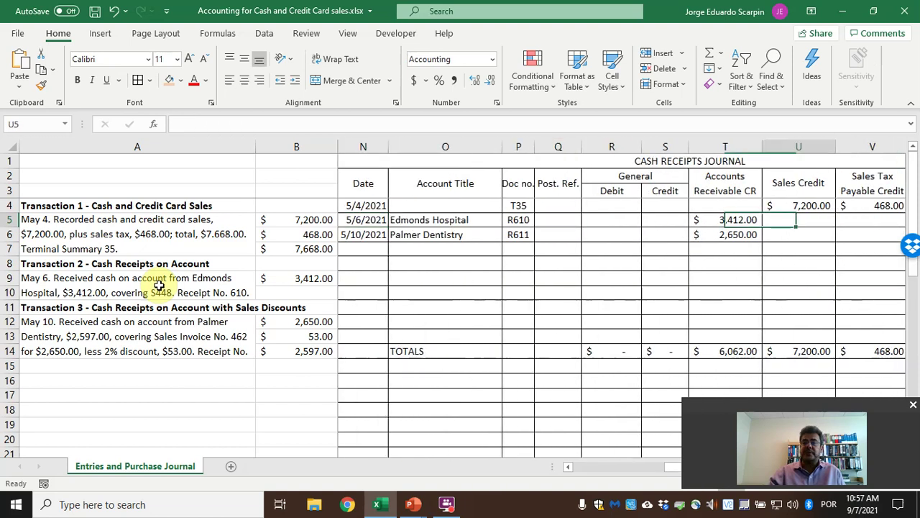
key(Up)
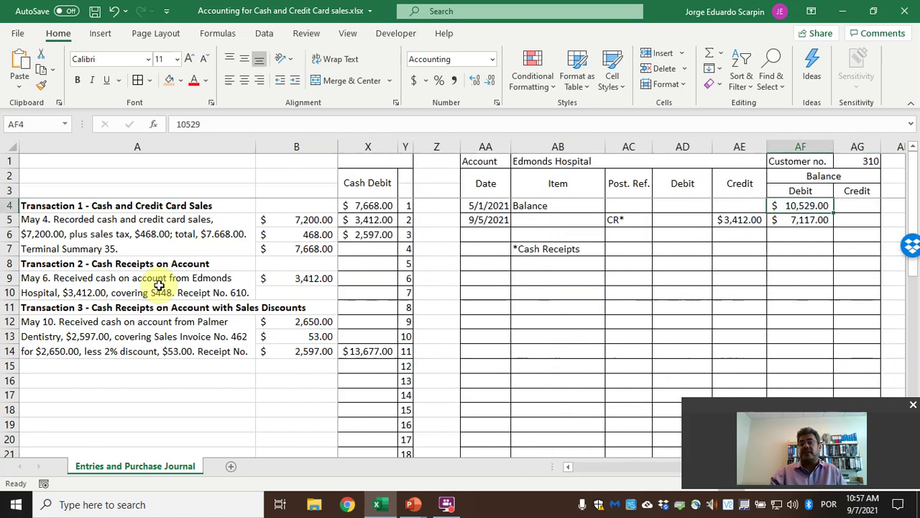
Clear the credit amount in AE5 of the Edmonds Hospital account.
key(Down)
key(Left)
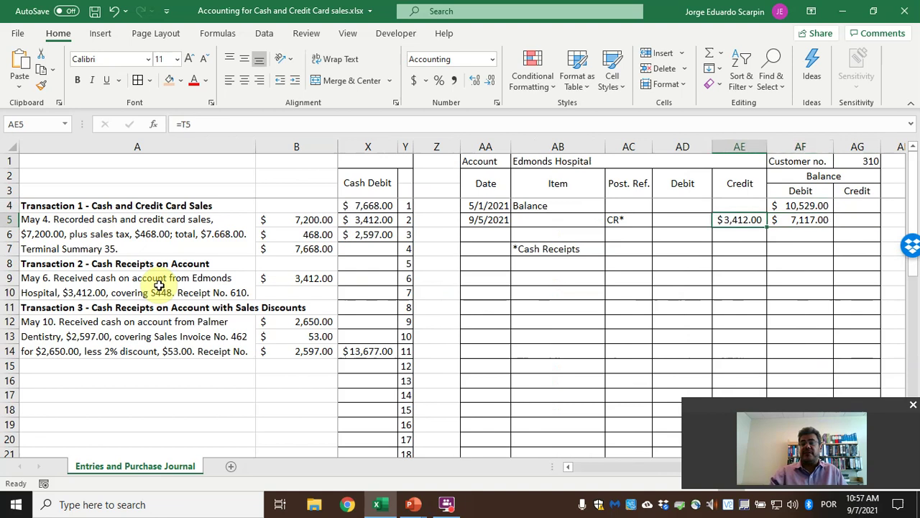
key(Delete)
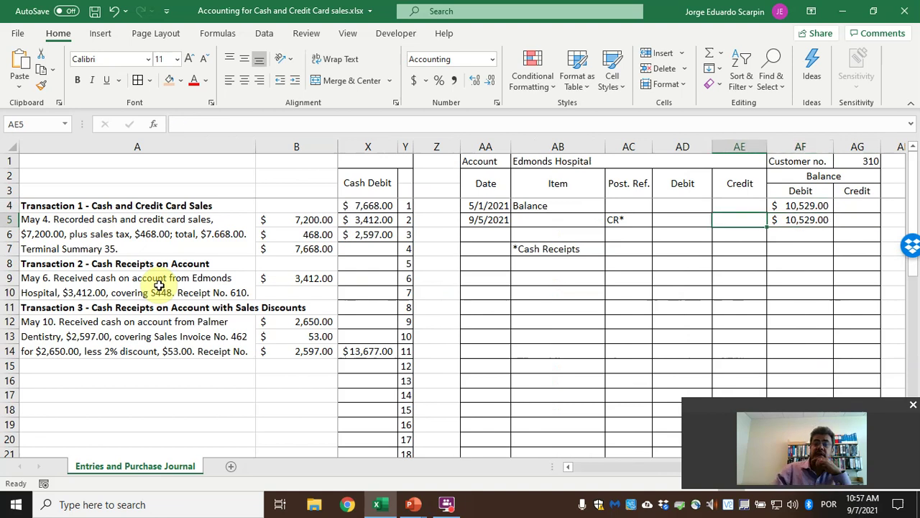
Review the date in AA5 and the posting reference in AC5 of the Edmonds Hospital account, ending at the empty credit cell.
key(Left)
key(Left)
key(Left)
key(Left)
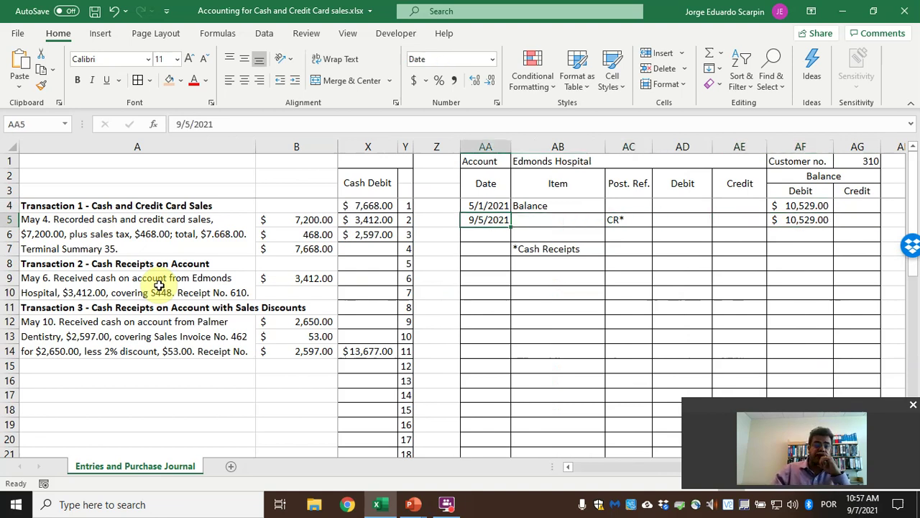
key(shift+Right)
key(shift+Left)
key(Right)
key(Right)
key(Right)
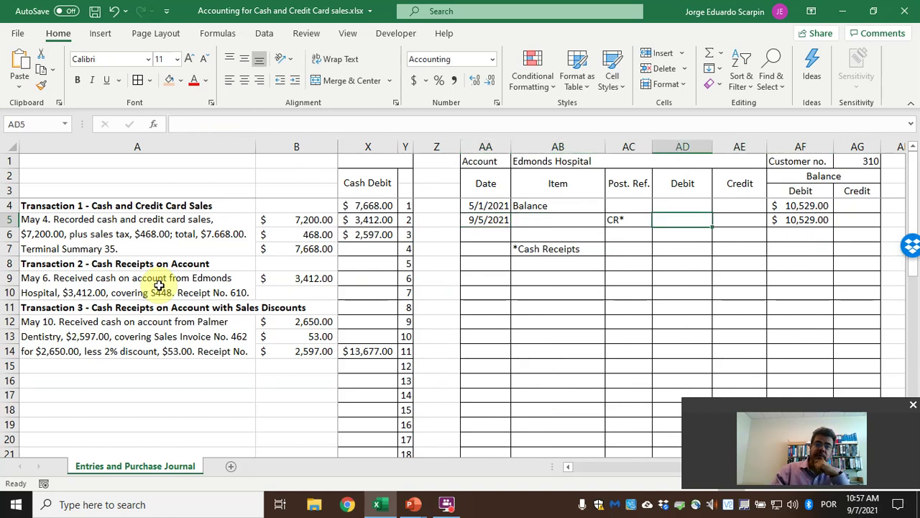
key(Left)
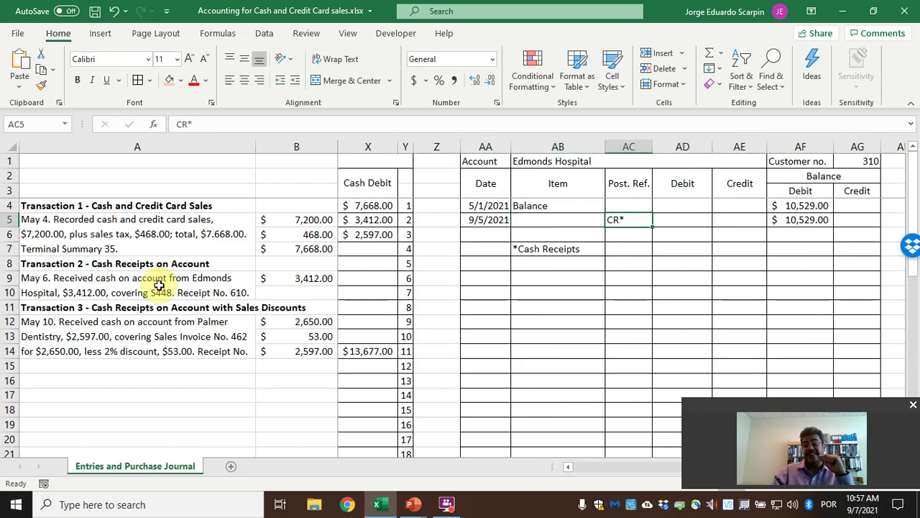
key(Right)
key(Right)
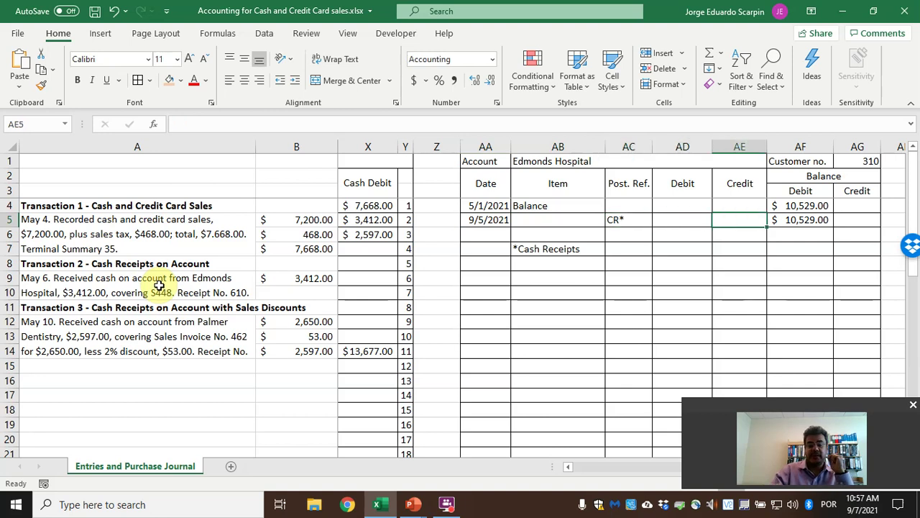
Link the Edmonds Hospital credit in AE5 to the Cash Receipts Journal amount in T5 and check the balance formula in AF5.
text(=)
key(Left)
key(Left)
key(Left)
key(Left)
key(Left)
key(Left)
key(Left)
key(Left)
key(Left)
key(Left)
key(Left)
key(Left)
key(Left)
key(Left)
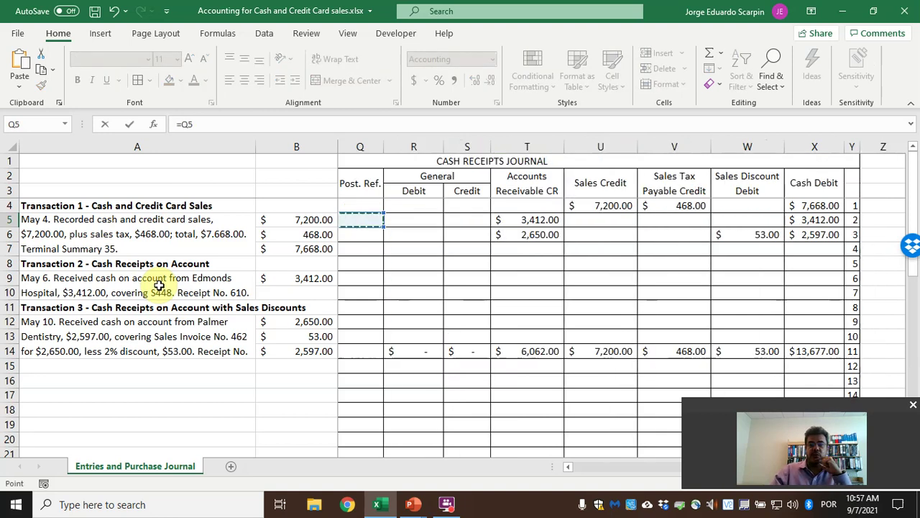
key(Left)
key(Left)
key(Left)
key(Right)
key(Right)
key(Right)
key(Right)
key(Right)
key(Right)
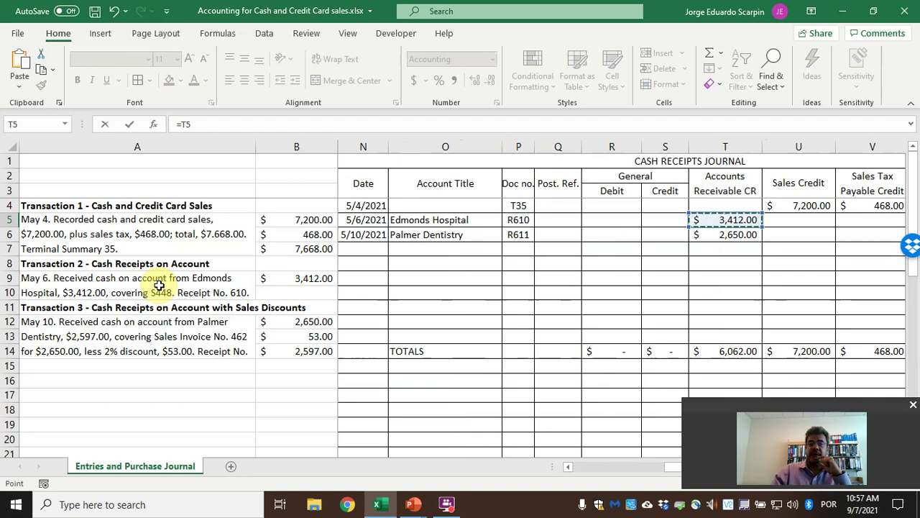
key(ctrl+Return)
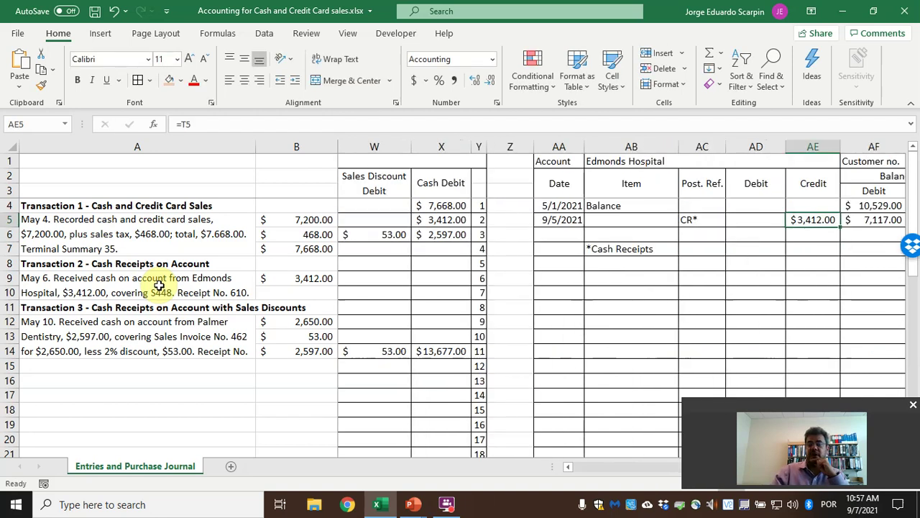
key(Right)
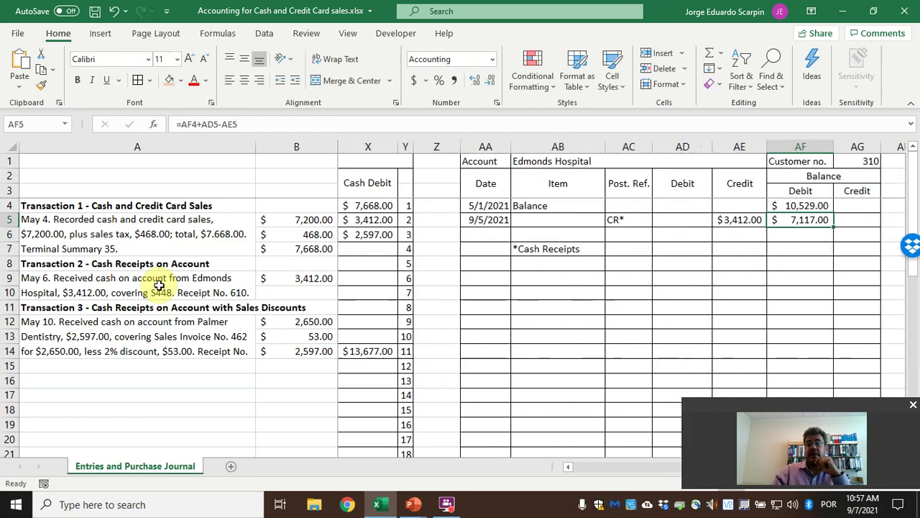
Clear the Edmonds Hospital entry in AI5:AM5 of the Accounts Receivable account, keeping the balance column.
key(Right)
key(Right)
key(Right)
key(Right)
key(Right)
key(Right)
key(Right)
key(Right)
key(Right)
key(Right)
key(Right)
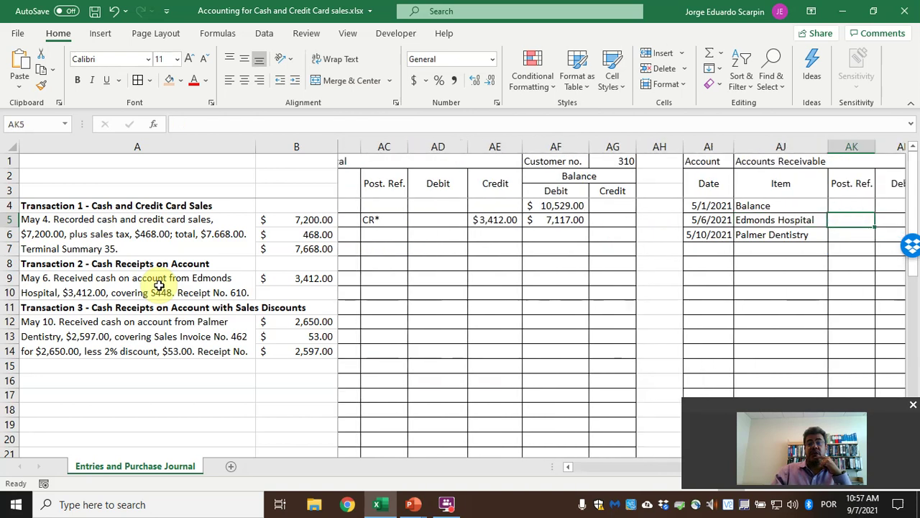
key(Left)
key(Left)
key(Left)
key(Left)
key(Left)
key(Left)
key(Left)
key(Left)
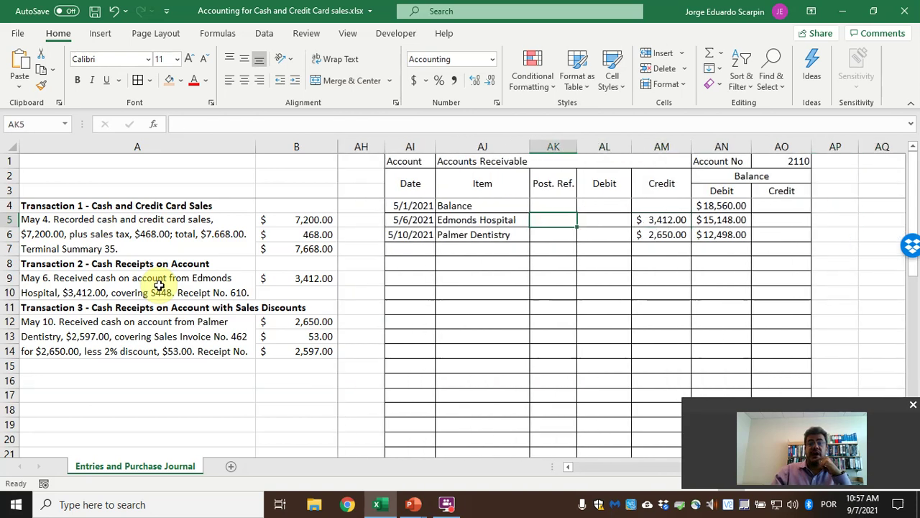
key(shift+Right)
key(shift+Right)
key(shift+Right)
key(shift+Right)
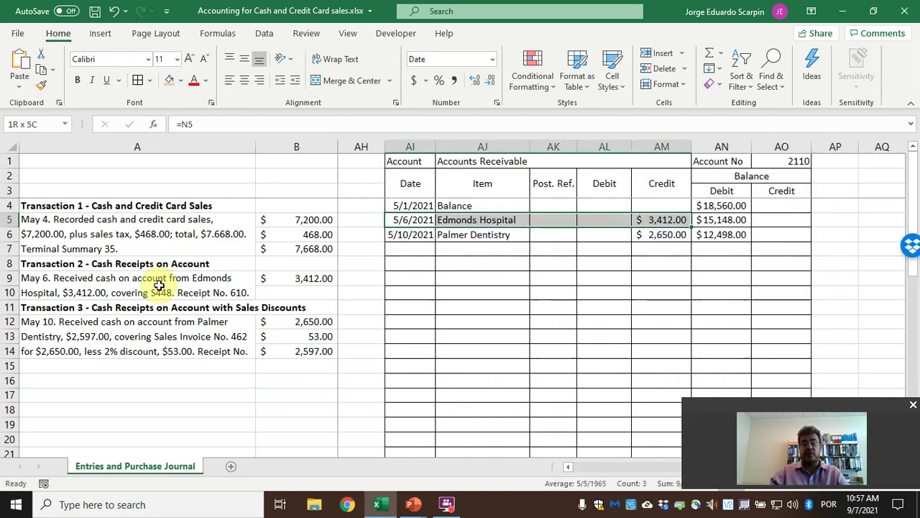
key(Delete)
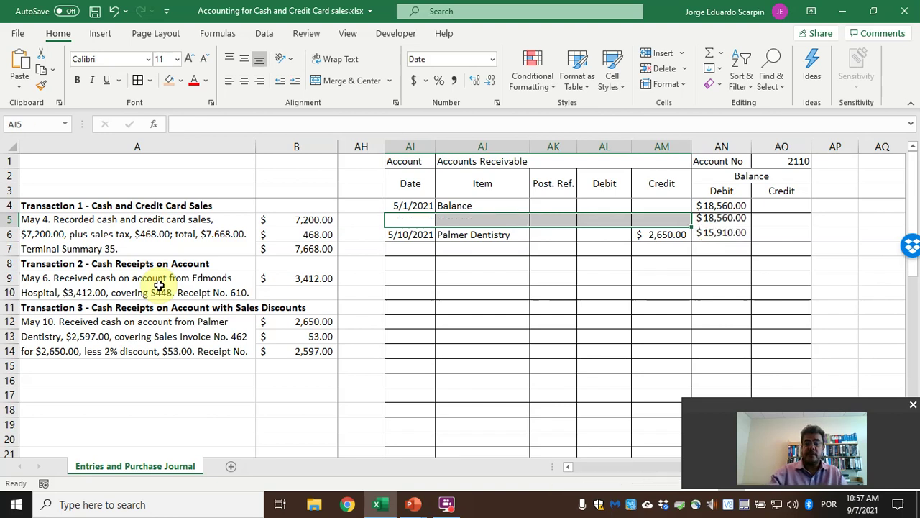
Link the Accounts Receivable date in AI5 to the Edmonds Hospital account date in AA5.
key(Up)
key(Up)
key(Up)
key(Down)
key(Down)
key(Down)
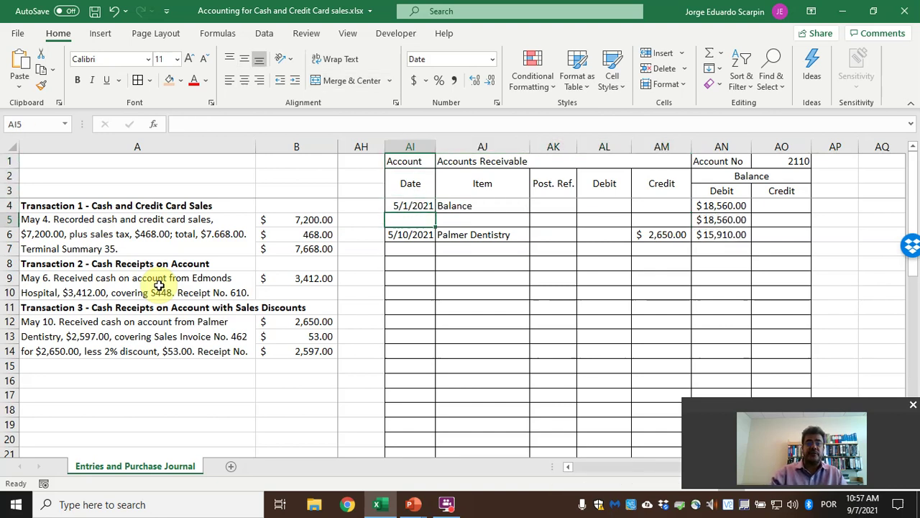
text(=)
key(Left)
key(Left)
key(Left)
key(Left)
key(Left)
key(Left)
key(Left)
key(Left)
key(Left)
key(Left)
key(Left)
key(Left)
key(Left)
key(Left)
key(Left)
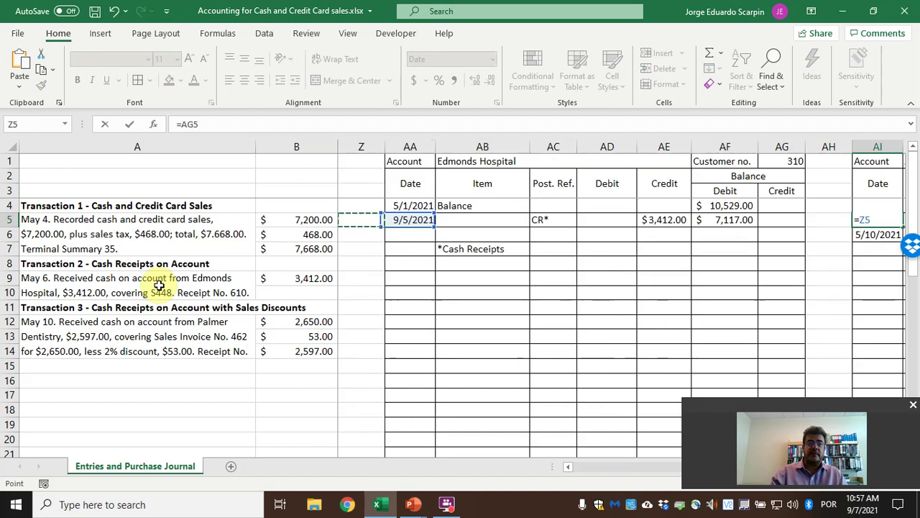
key(Right)
key(Right)
key(Right)
key(Right)
key(Right)
key(Right)
key(Right)
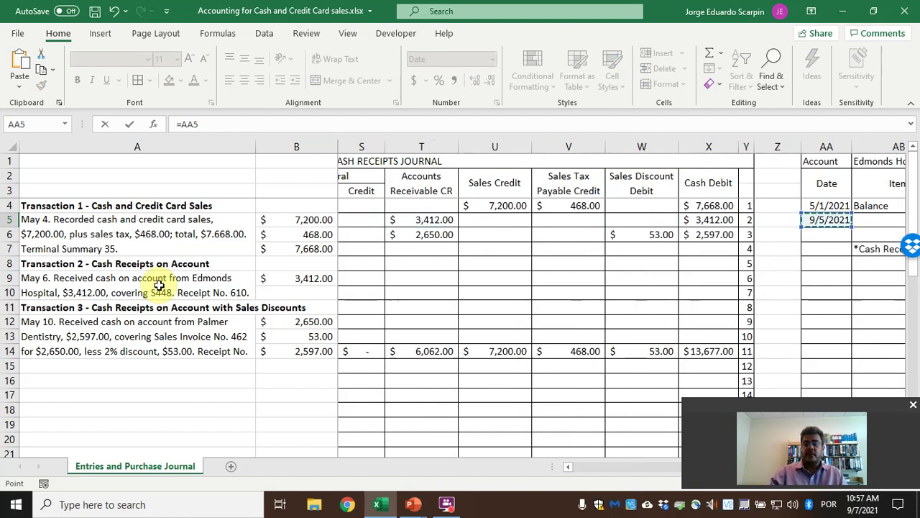
key(Tab)
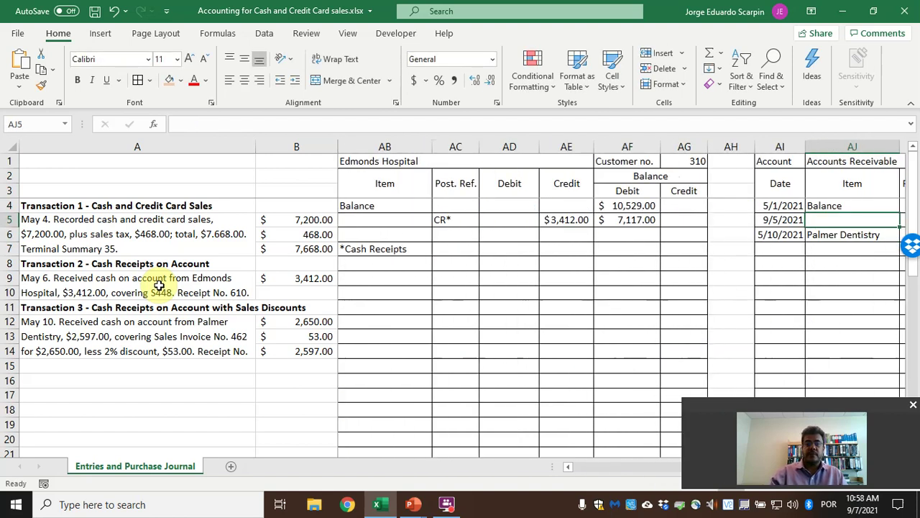
Enter Edmonds Hospital as the item in AJ5, leaving the posting reference and debit blank.
text(Edmo)
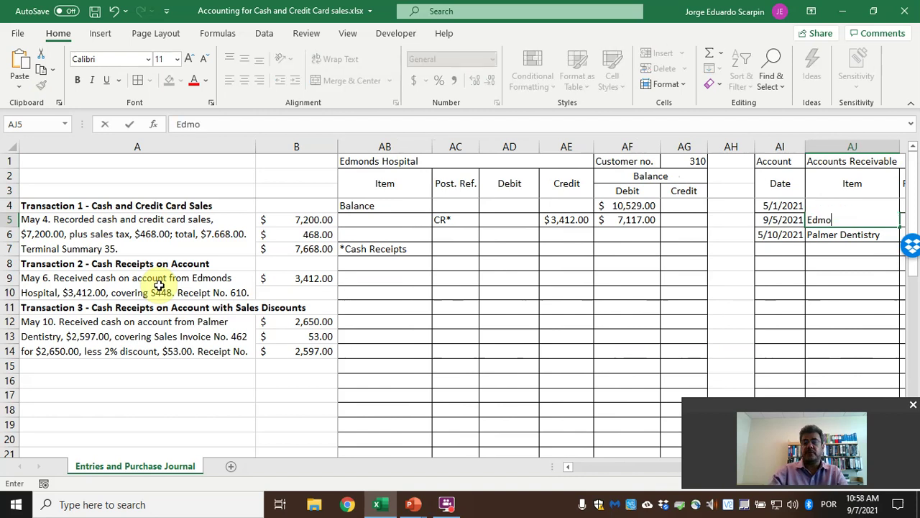
text(nds Hospital)
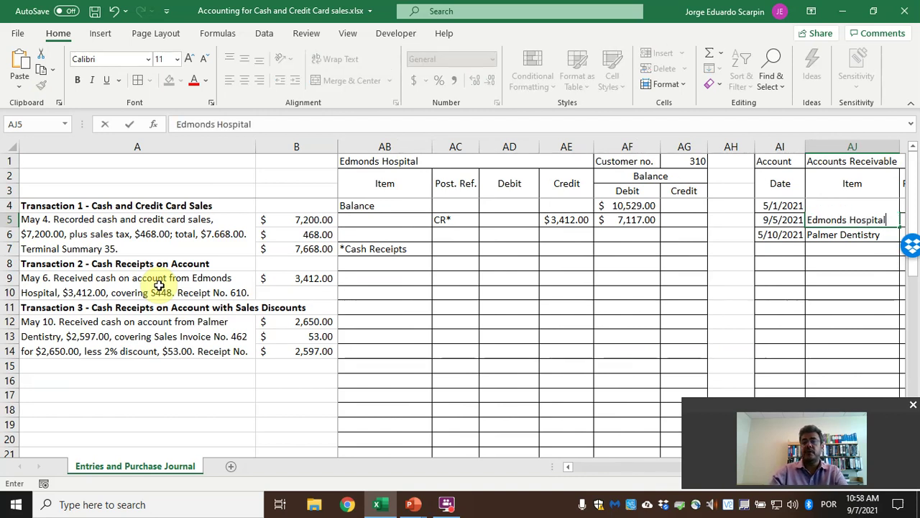
key(Tab)
key(Tab)
key(Tab)
Link the Accounts Receivable credit in AM5 to the Edmonds Hospital account credit in AE5.
text(=)
key(Left)
key(Left)
key(Left)
key(Left)
key(Left)
key(Left)
key(Left)
key(Left)
key(Left)
key(Left)
key(Left)
key(Left)
key(Right)
key(Right)
key(Right)
key(Right)
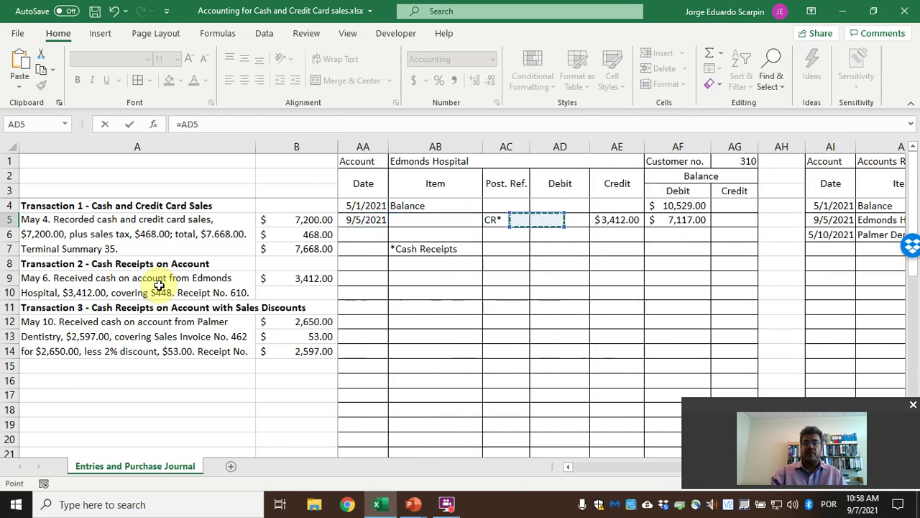
key(Return)
Examine the Accounts Receivable opening balance in AN4 and running balance in AN5, and return to the transaction descriptions in column A.
key(Right)
key(Right)
key(Right)
key(Right)
key(Right)
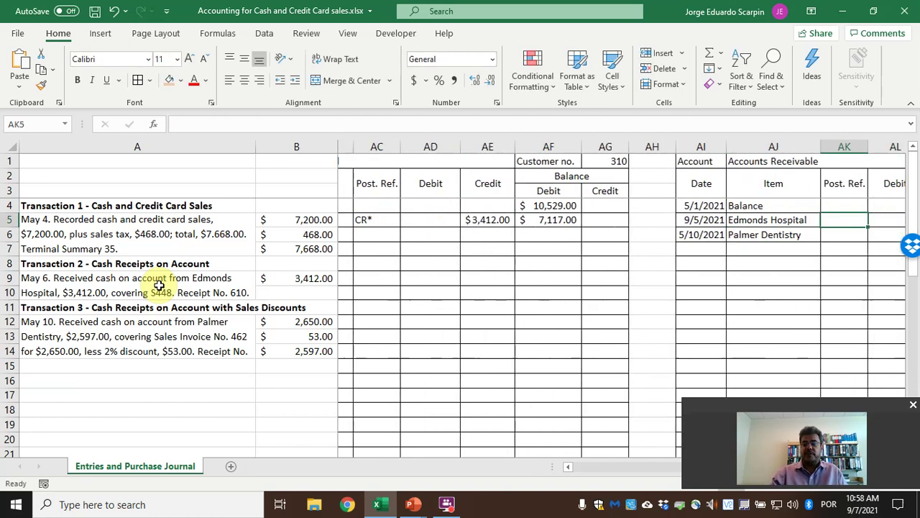
key(Up)
key(Left)
key(Up)
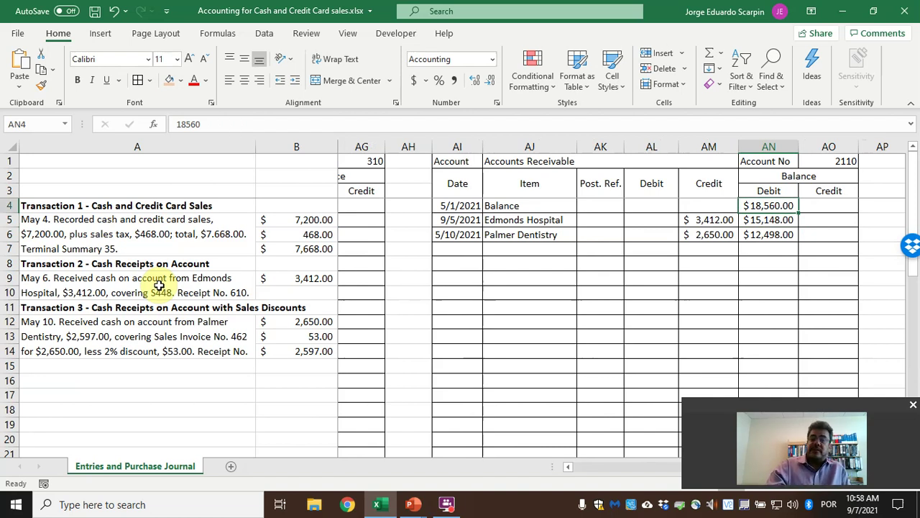
key(Down)
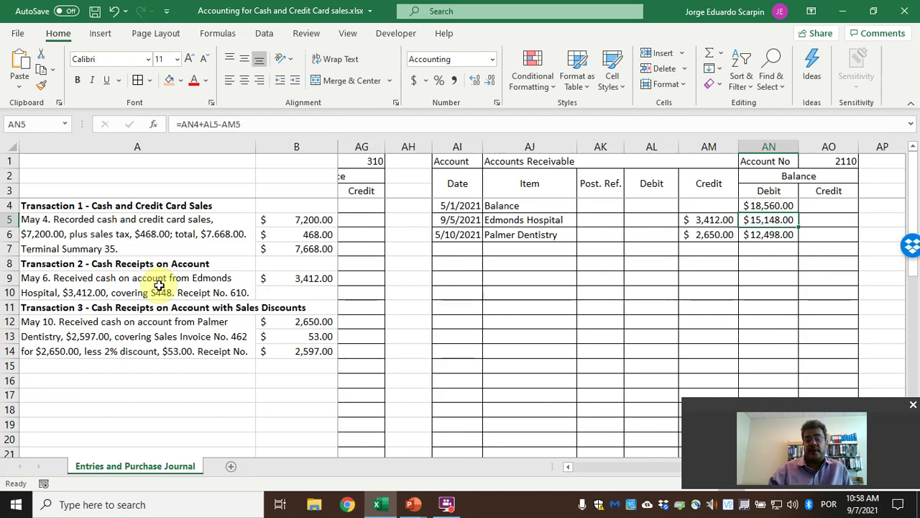
key(ctrl+Left)
key(ctrl+Left)
key(ctrl+Left)
key(ctrl+Left)
key(ctrl+Left)
key(ctrl+Left)
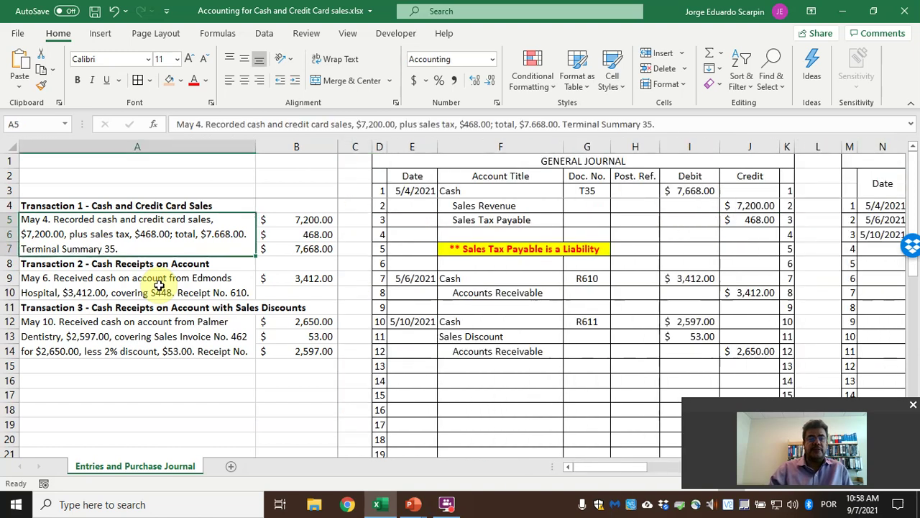
Examine the Transaction 3 description in A12 and its invoice, discount and net cash amounts in B12:B14.
key(Down)
key(Down)
key(Down)
key(Down)
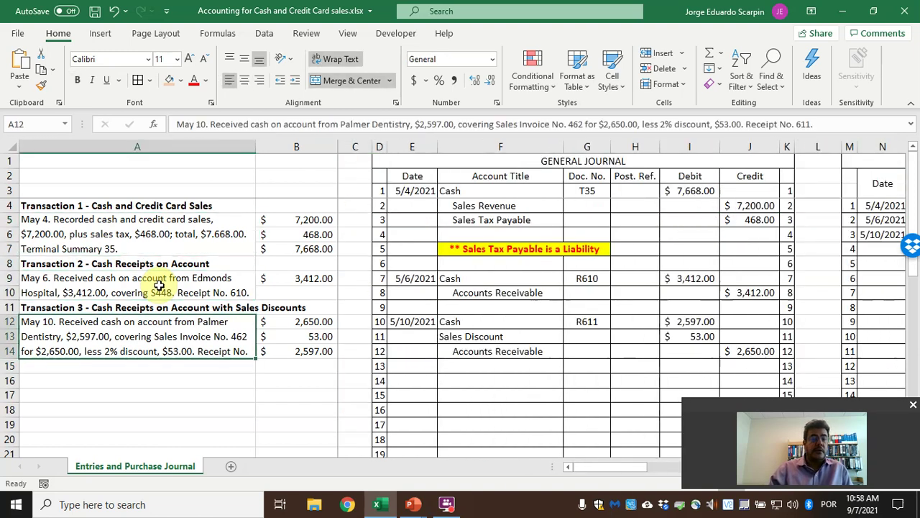
key(Right)
key(Up)
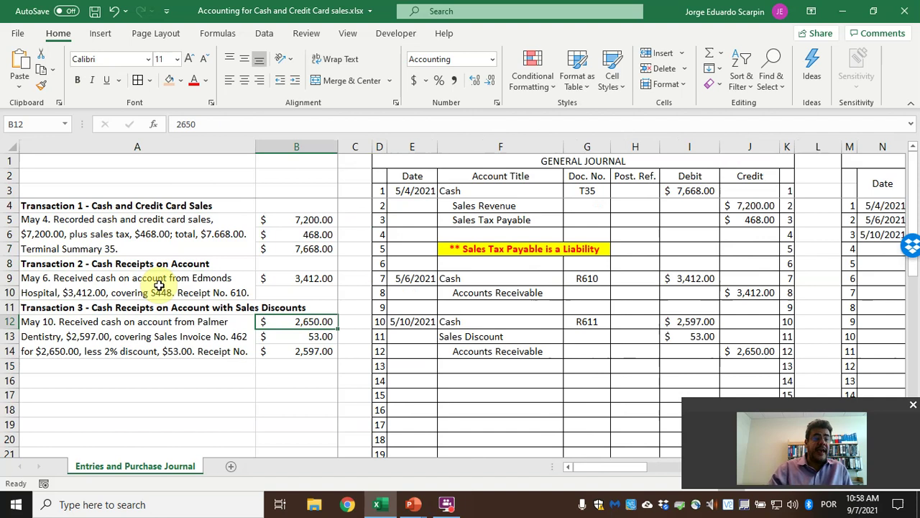
key(Down)
key(Down)
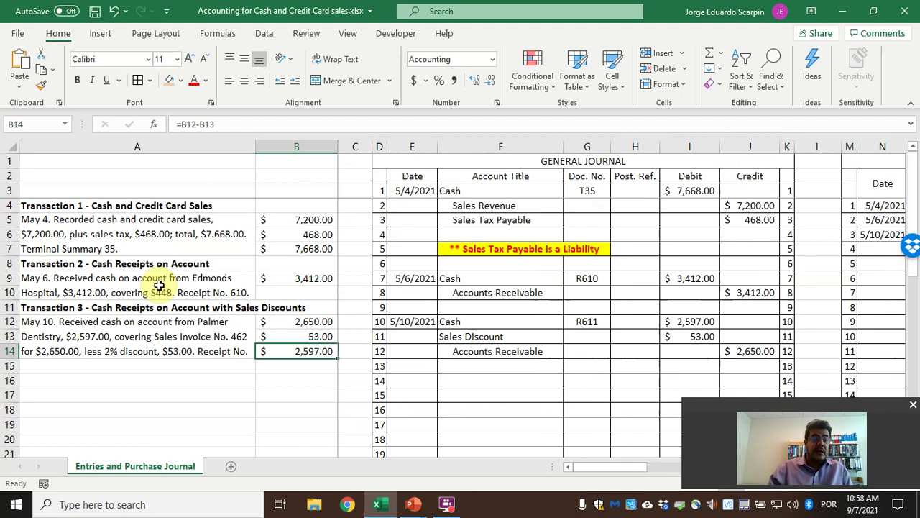
key(Left)
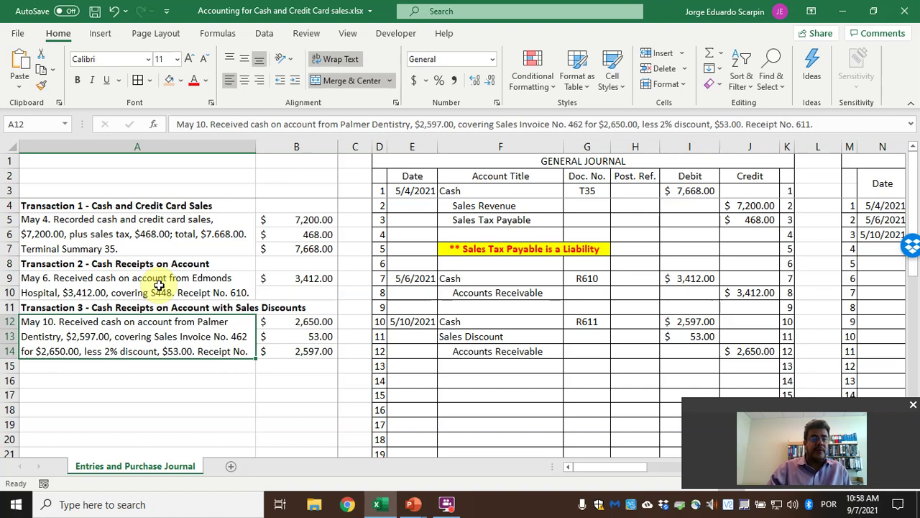
key(Up)
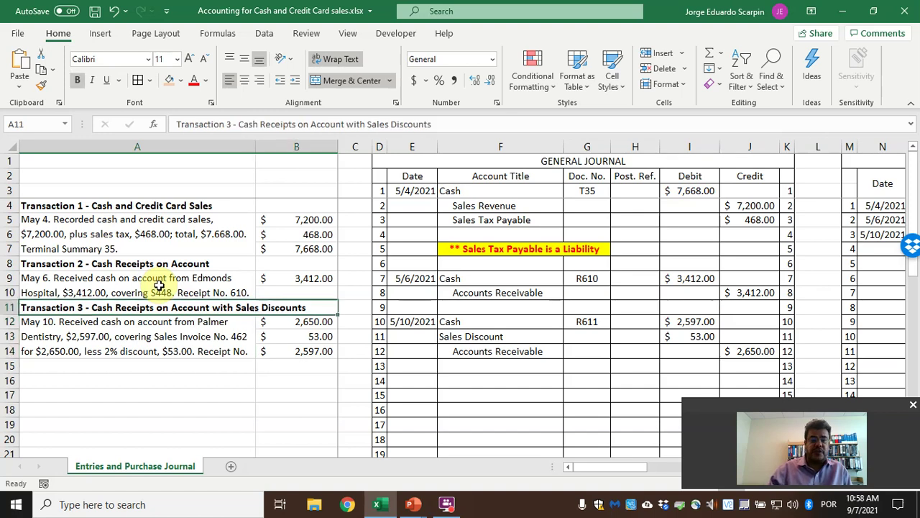
key(Right)
key(Down)
key(Down)
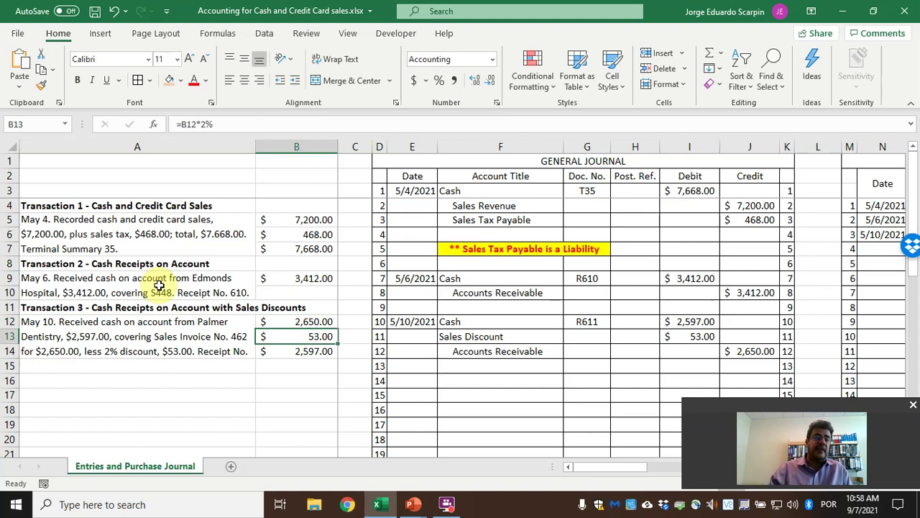
Clear the existing May 10 entry from F12:J14 of the General Journal, keeping its date.
key(Right)
key(Right)
key(Right)
key(Up)
key(Right)
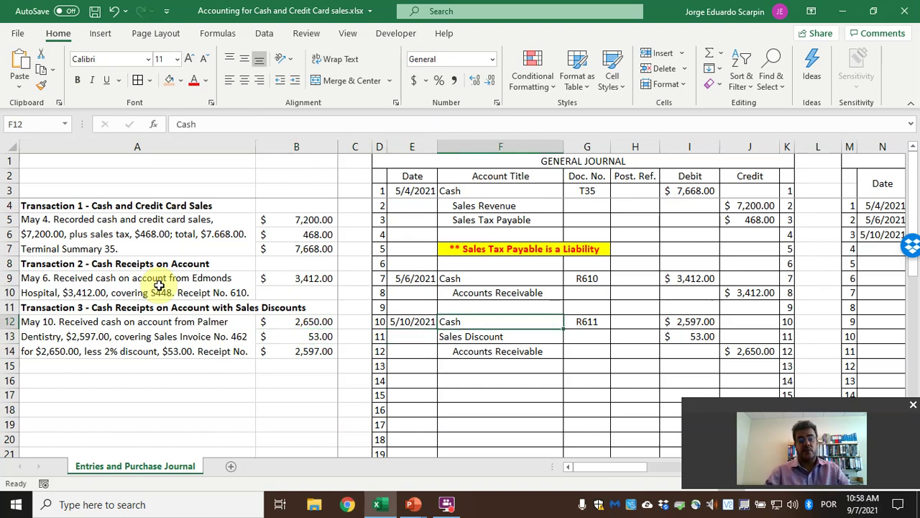
key(shift+Right)
key(shift+Right)
key(shift+Right)
key(shift+Right)
key(shift+Down)
key(shift+Down)
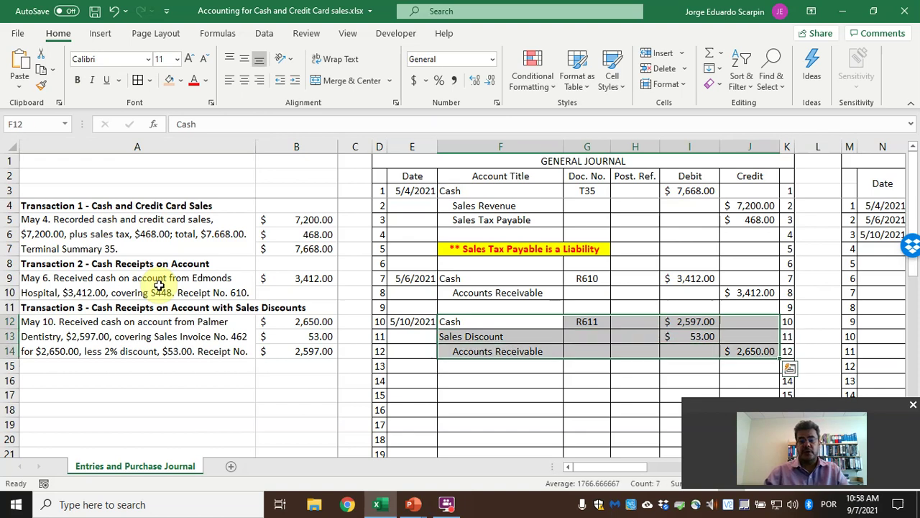
key(Delete)
key(shift+Up)
key(shift+Up)
key(shift+Left)
key(shift+Left)
key(shift+Left)
key(shift+Left)
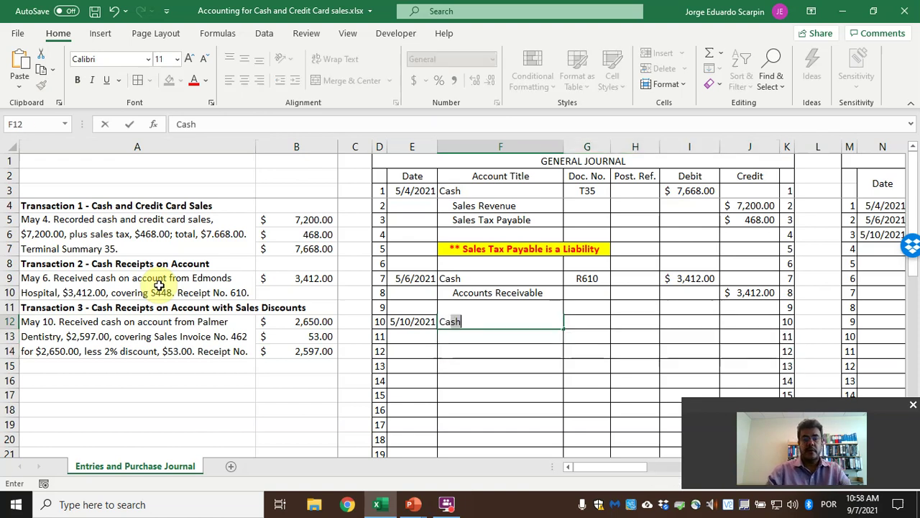
Enter Cash as the account title in F12 with document number R611 in G12.
text(Cash)
key(Tab)
text(R)
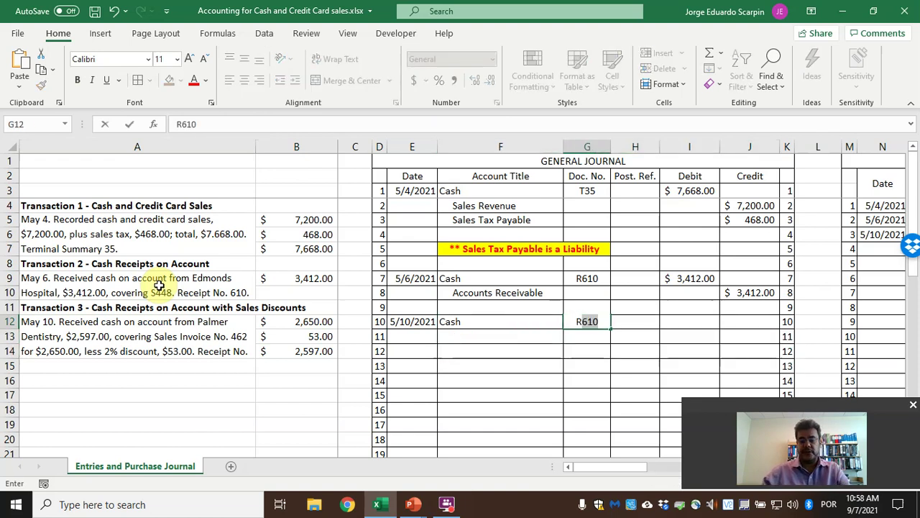
text(611)
key(Return)
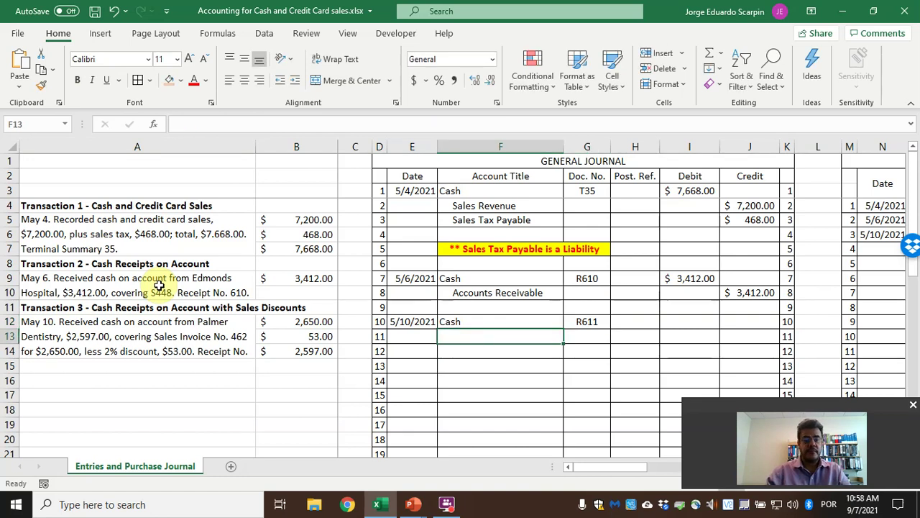
Enter the account titles Sales Discount in F13 and Accounts Receivable in F14.
text(Sales Discount)
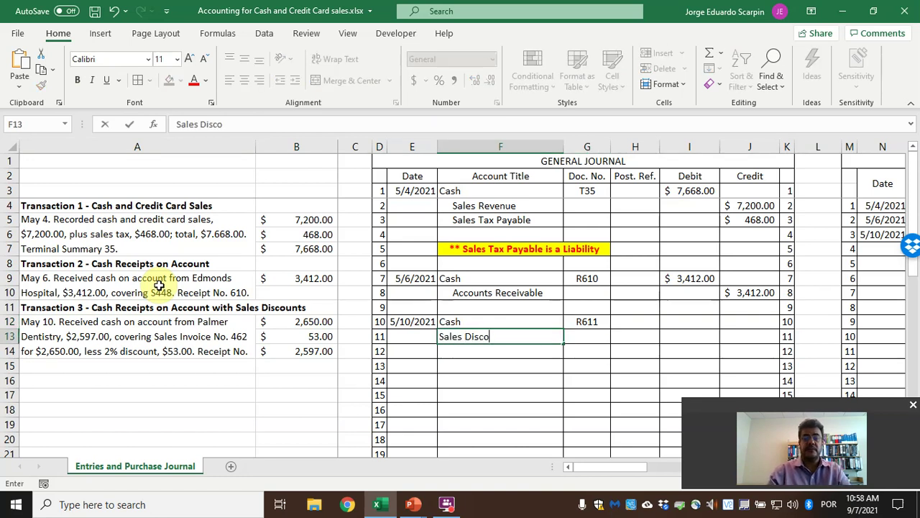
key(Return)
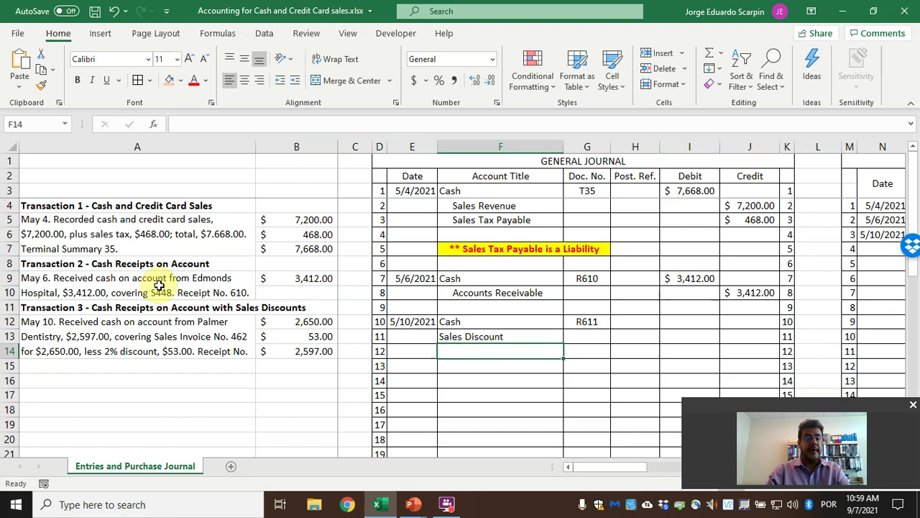
text(Accounts)
key(Tab)
Link the Cash debit in I12 to the net cash amount in B14.
key(Up)
key(Up)
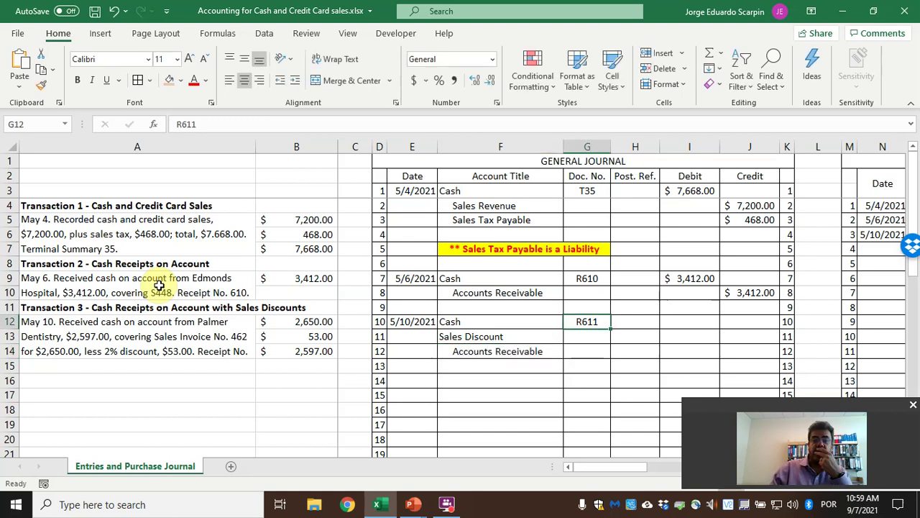
key(Right)
key(Right)
text(=)
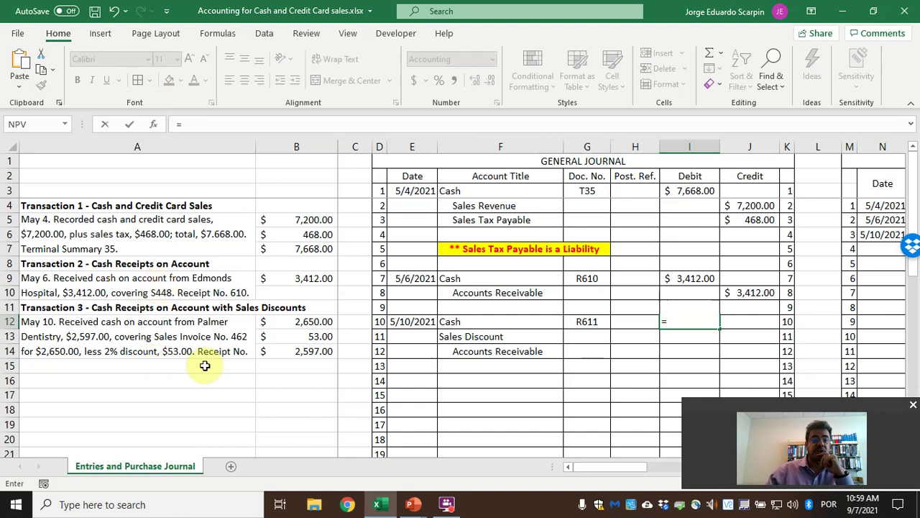
click(293, 350)
key(Return)
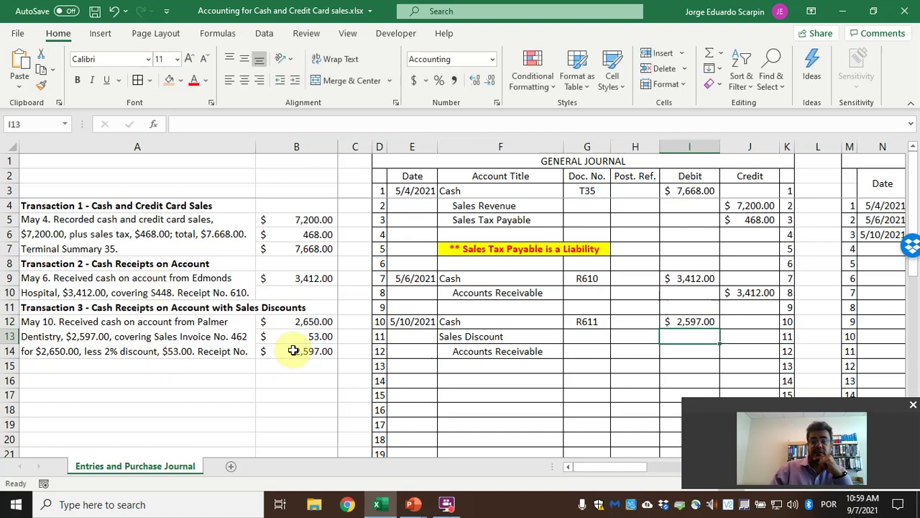
Link the Sales Discount debit in I13 to the discount amount in B13.
text(=)
key(Left)
key(Left)
key(Left)
key(Left)
key(Left)
key(Left)
key(Left)
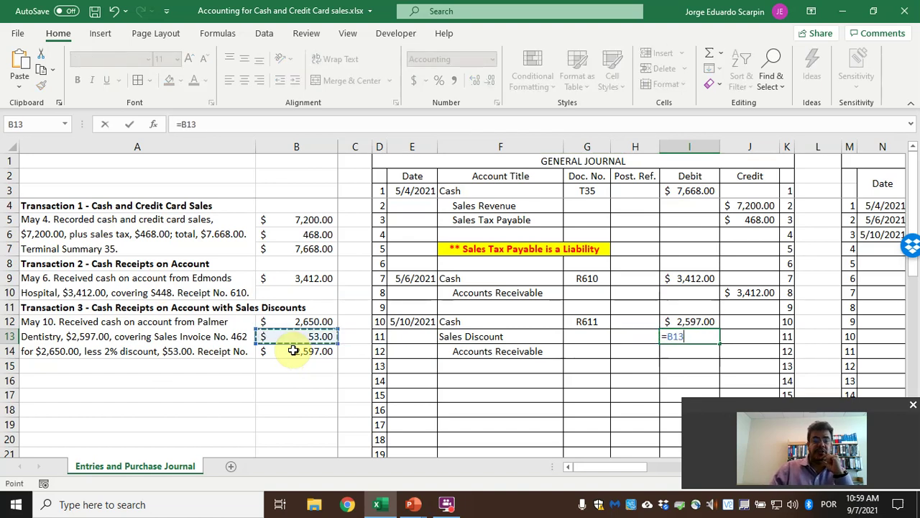
key(Return)
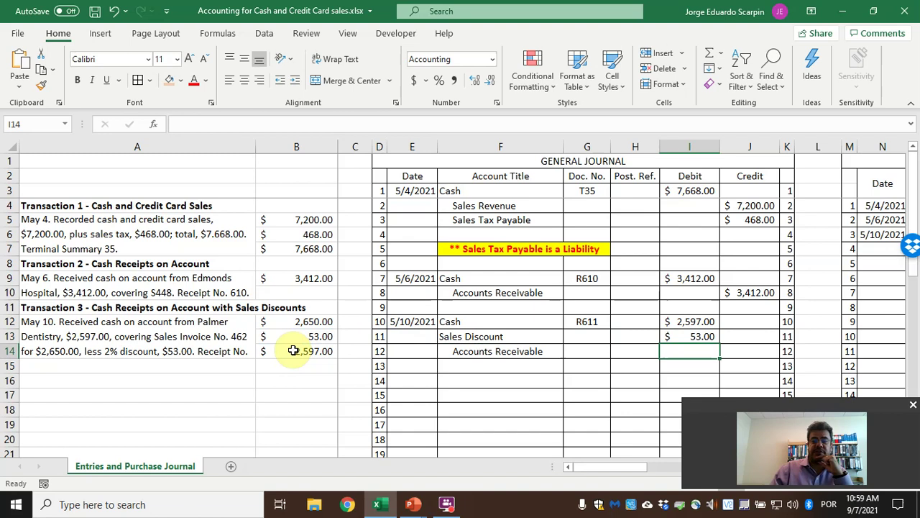
Link the Accounts Receivable credit in J14 to the invoice amount in B12.
key(Right)
text(=)
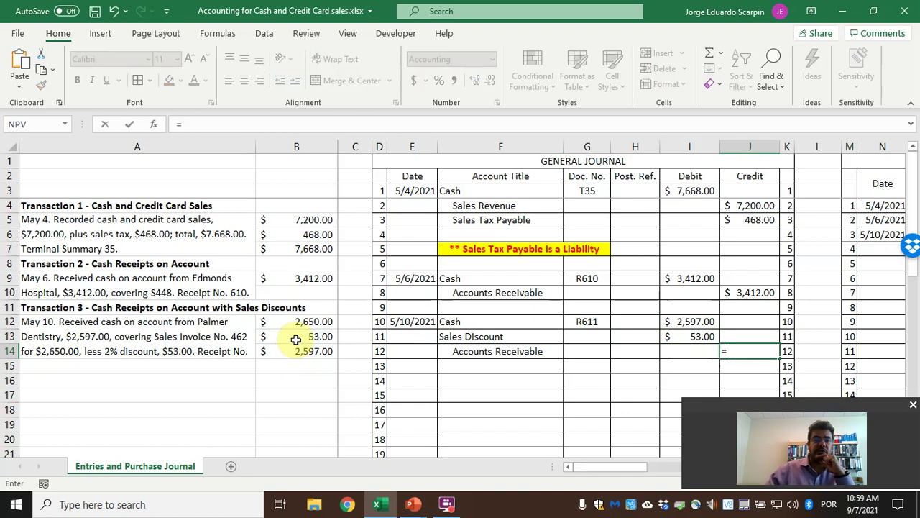
click(299, 322)
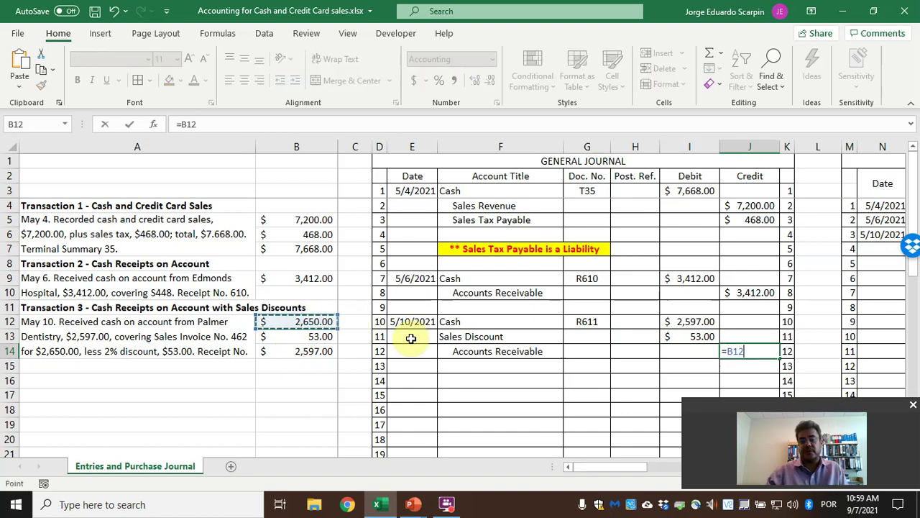
key(Return)
Clear the existing Palmer Dentistry entry from N6:X6 of the Cash Receipts Journal.
key(Up)
key(Up)
key(Up)
key(Up)
key(Right)
key(Right)
key(Right)
key(Right)
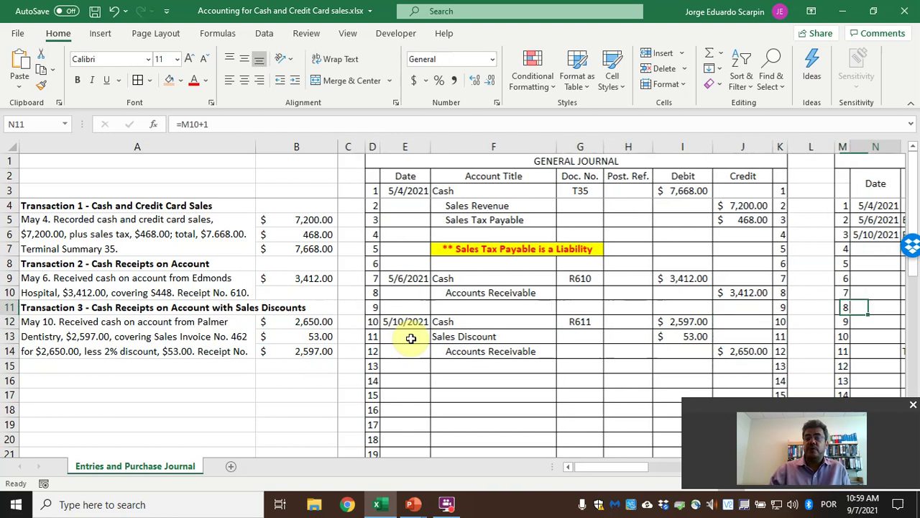
key(Right)
key(Right)
key(Up)
key(Up)
key(Up)
key(Up)
key(Up)
key(Left)
key(Left)
key(Left)
key(Right)
key(Right)
key(Right)
key(Left)
key(Left)
key(Left)
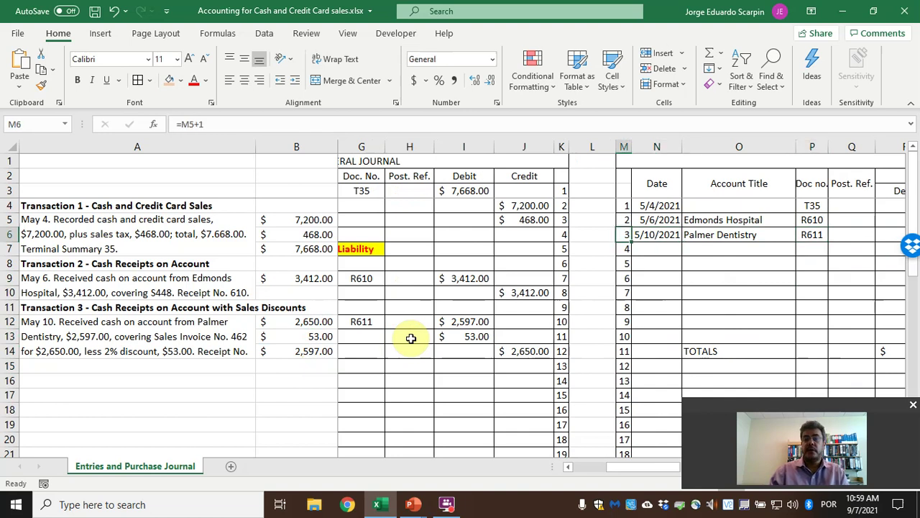
key(Right)
key(shift+Right)
key(shift+Right)
key(shift+Right)
key(shift+Right)
key(shift+Right)
key(shift+Right)
key(shift+Right)
key(shift+Right)
key(shift+Right)
key(shift+Right)
key(Delete)
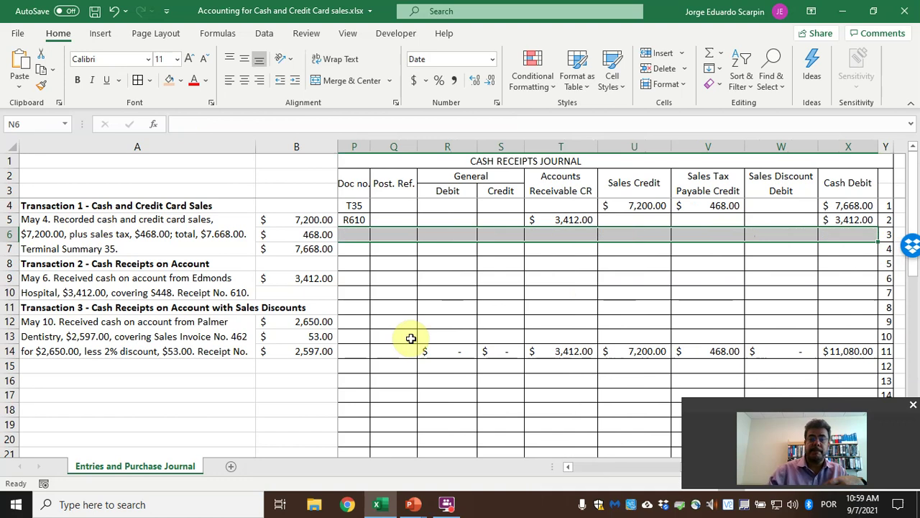
Link the Cash Receipts Journal date in N6 to the General Journal date in E12.
key(Left)
key(Right)
text(=)
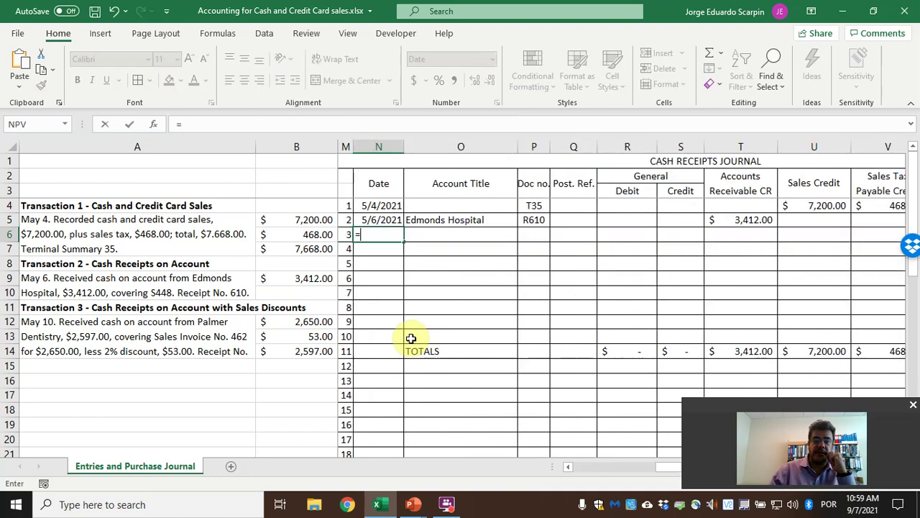
key(Left)
key(Left)
key(Left)
key(Left)
key(Left)
key(Left)
key(Left)
key(Left)
key(Left)
key(Left)
key(Right)
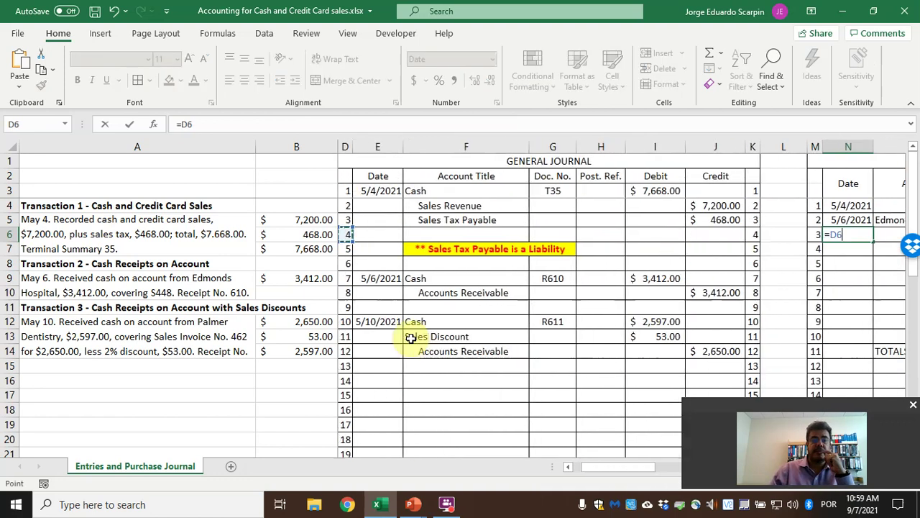
key(Down)
key(Down)
key(Down)
key(Down)
key(Down)
key(Down)
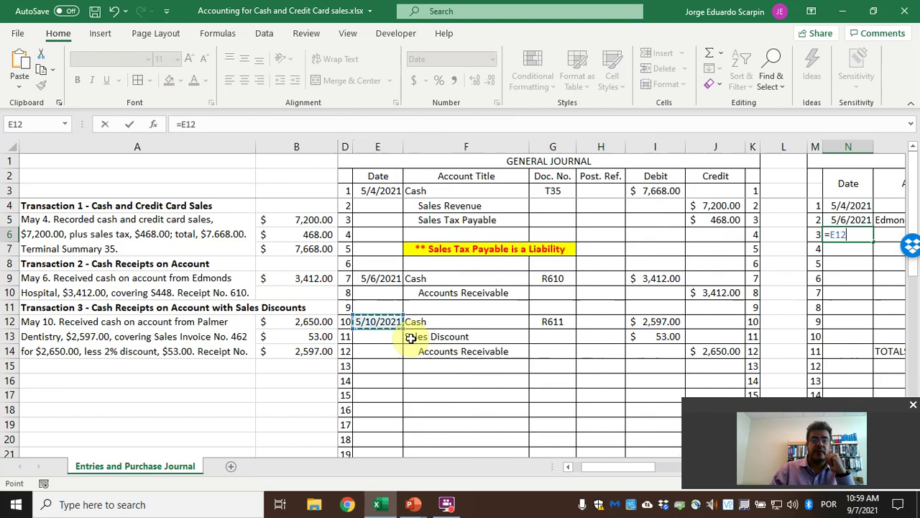
key(Return)
key(Up)
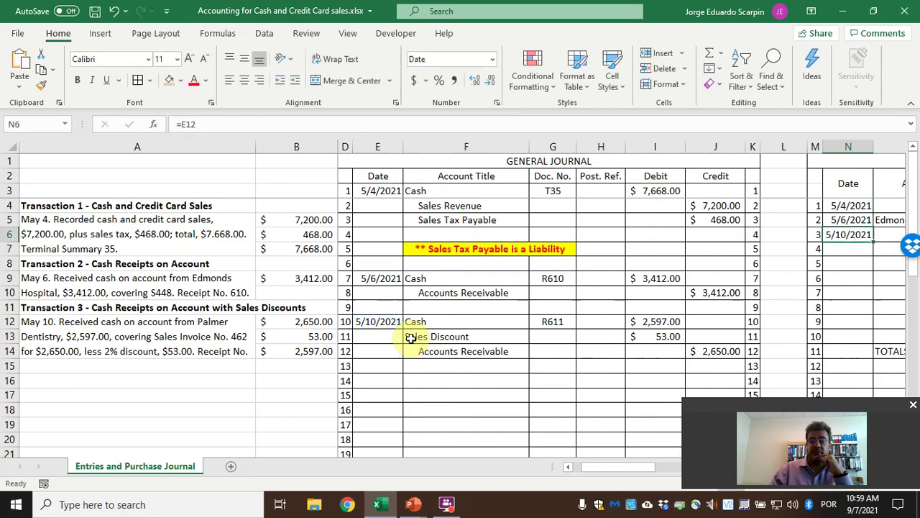
Enter Palmer Dentistry as the account title in O6 and R611 as the document number in P6.
key(Right)
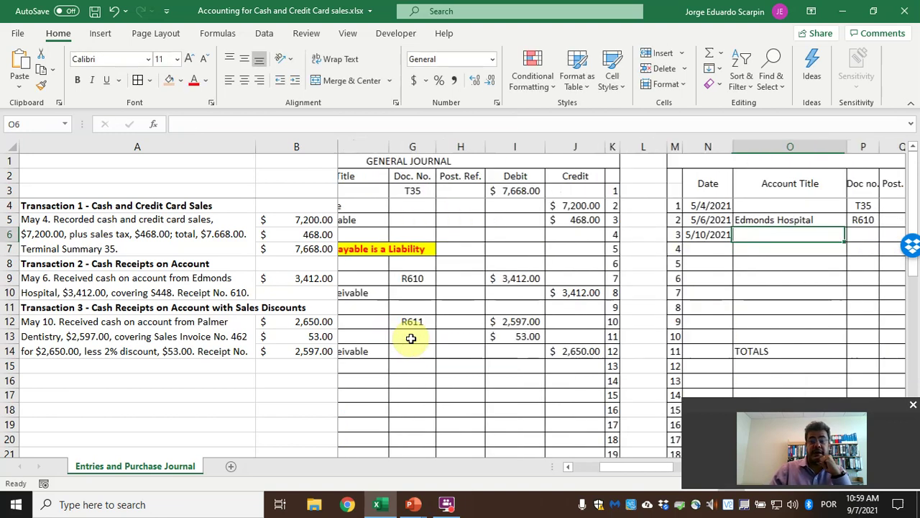
scroll(410, 338, right, 1)
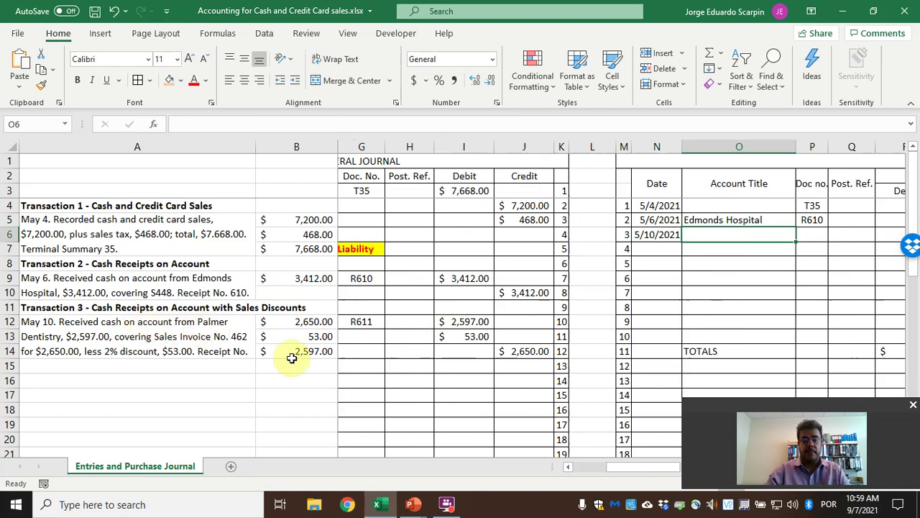
text(Palmer Dentistry)
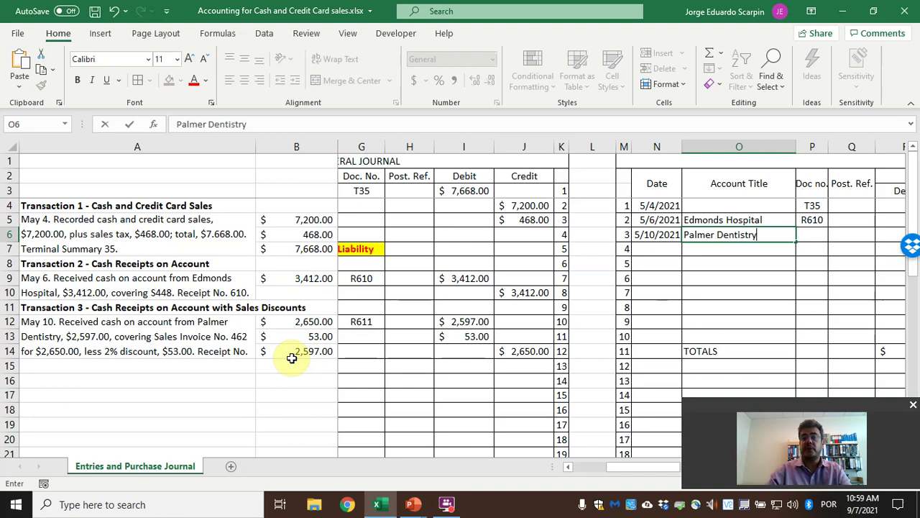
key(Tab)
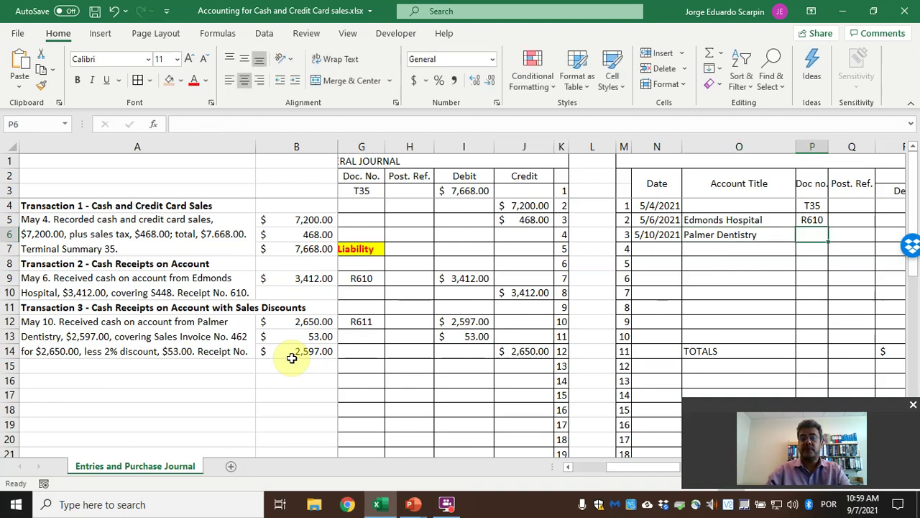
text(R611)
key(Tab)
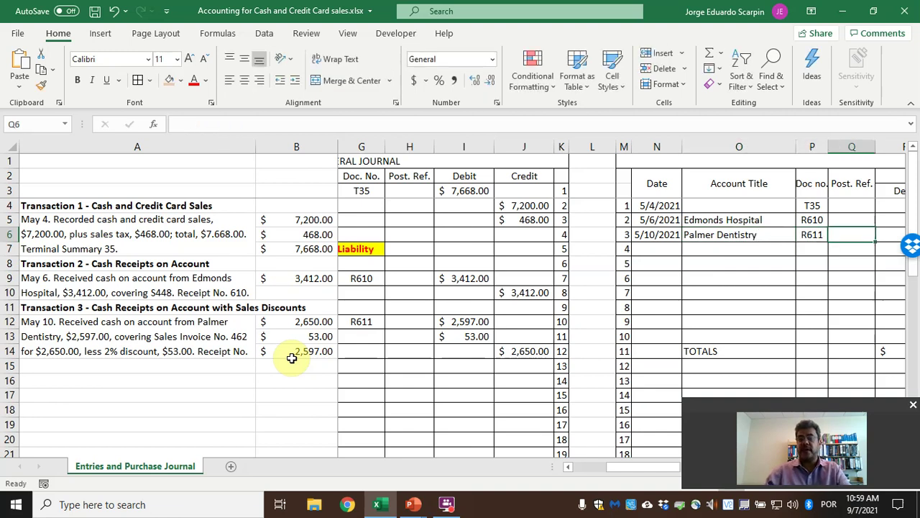
Link the Accounts Receivable credit in T6 of the Cash Receipts Journal to the General Journal credit in J14.
key(Tab)
key(Tab)
key(Tab)
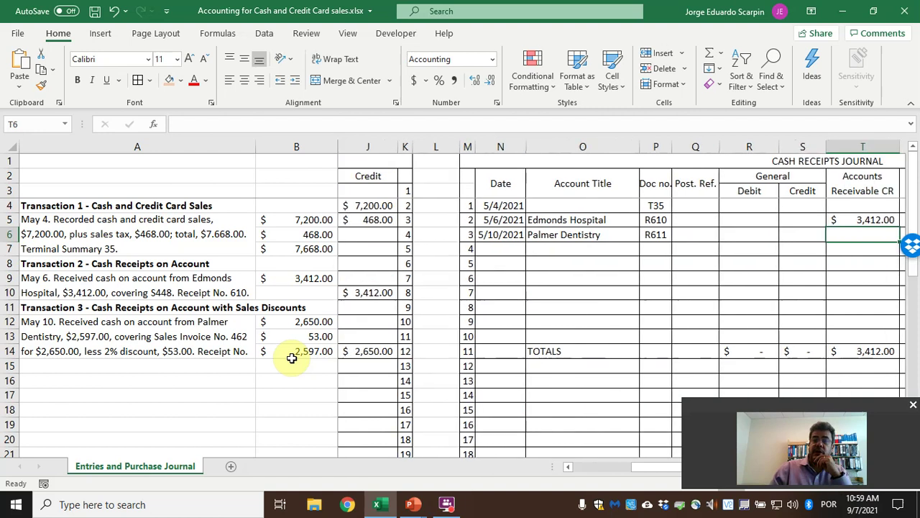
text(=)
key(Left)
key(Left)
key(Left)
key(Left)
key(Left)
key(Left)
key(Left)
key(Left)
key(Left)
key(Left)
key(Left)
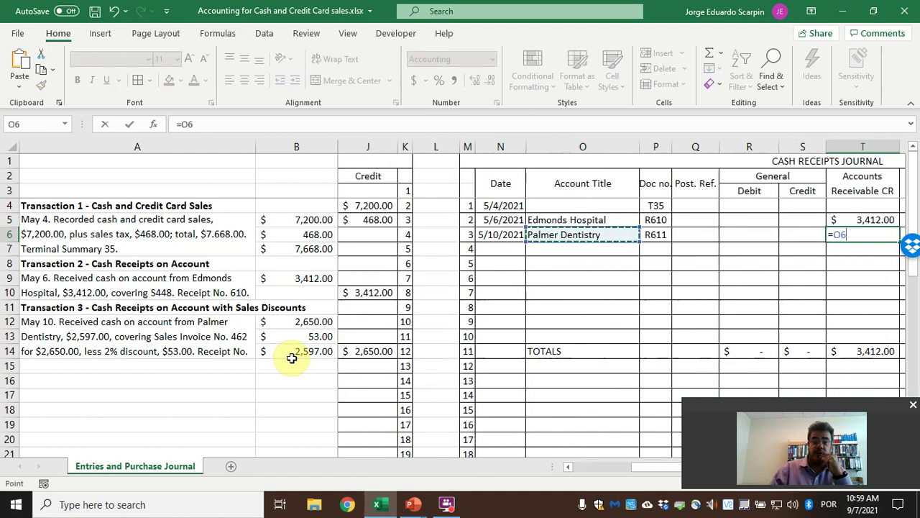
key(Left)
key(Left)
key(Left)
key(Down)
key(Down)
key(Down)
key(Down)
key(Down)
key(Down)
key(Down)
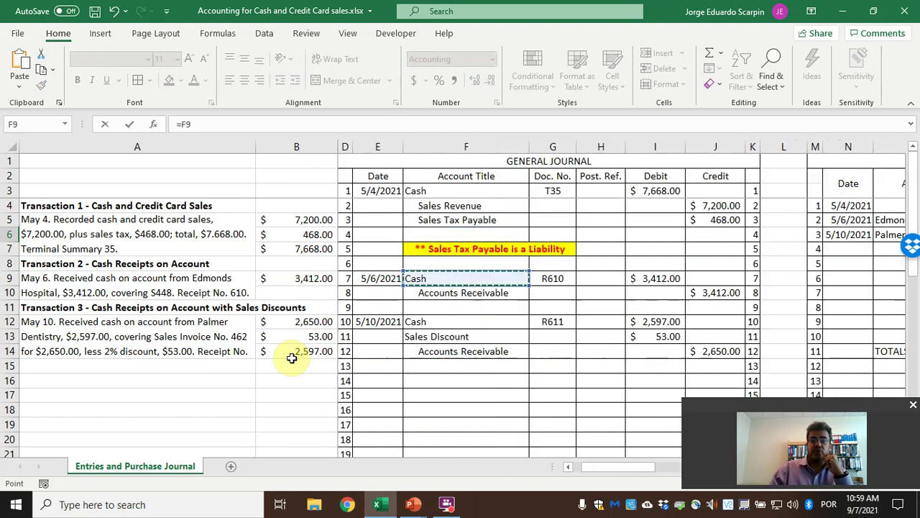
key(Down)
key(Right)
key(Right)
key(Right)
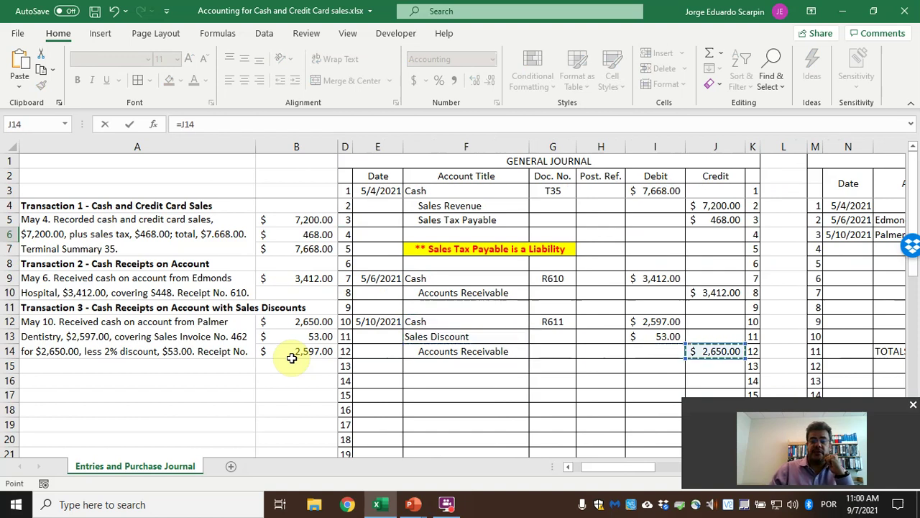
key(Return)
Link the Sales Discount debit in W6 of the Cash Receipts Journal to the General Journal debit in I13.
key(Up)
key(Right)
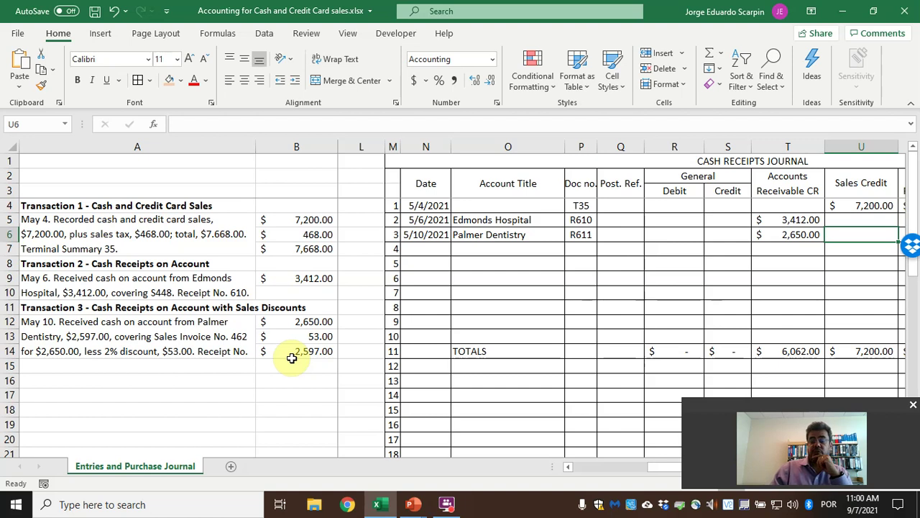
key(Right)
key(Right)
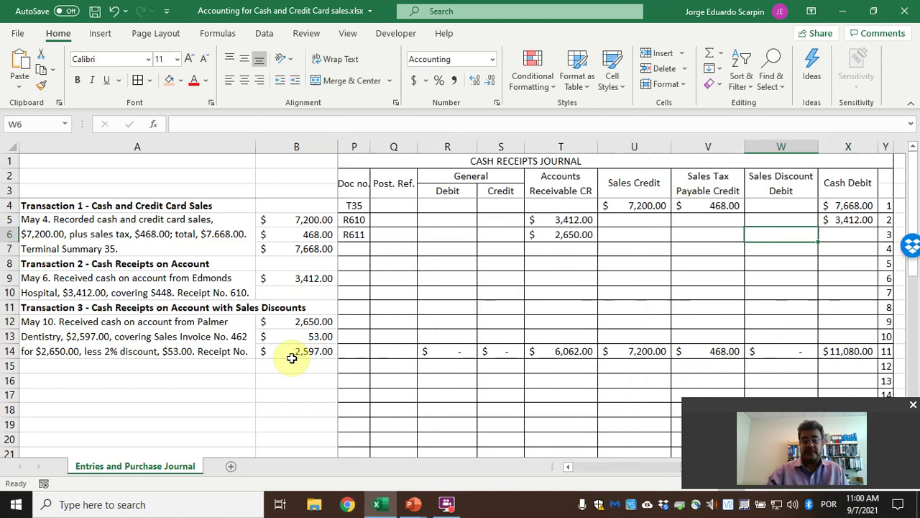
text(=)
key(Left)
key(Left)
key(Left)
key(Left)
key(Left)
key(Left)
key(Left)
key(Left)
key(Left)
key(Left)
key(Left)
key(Left)
key(Left)
key(Left)
key(Left)
key(Left)
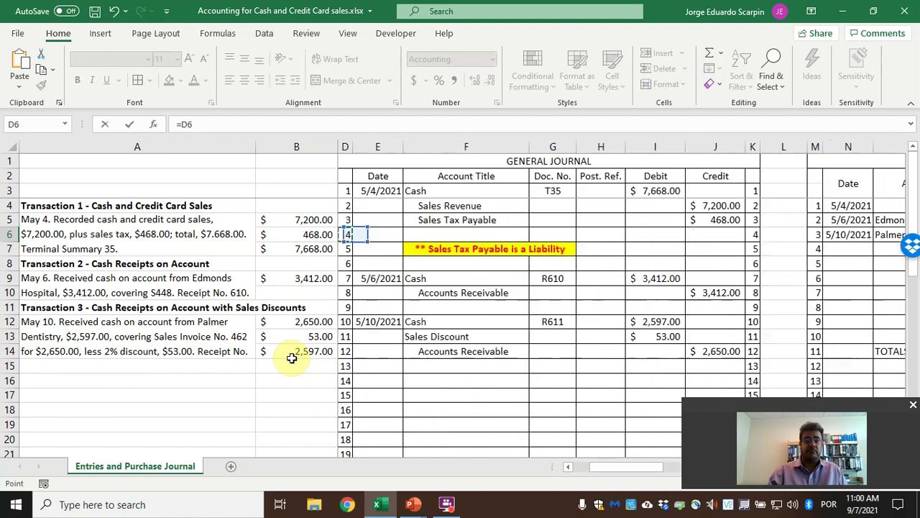
key(Right)
key(Right)
key(Down)
key(Down)
key(Down)
key(Down)
key(Down)
key(Down)
key(Down)
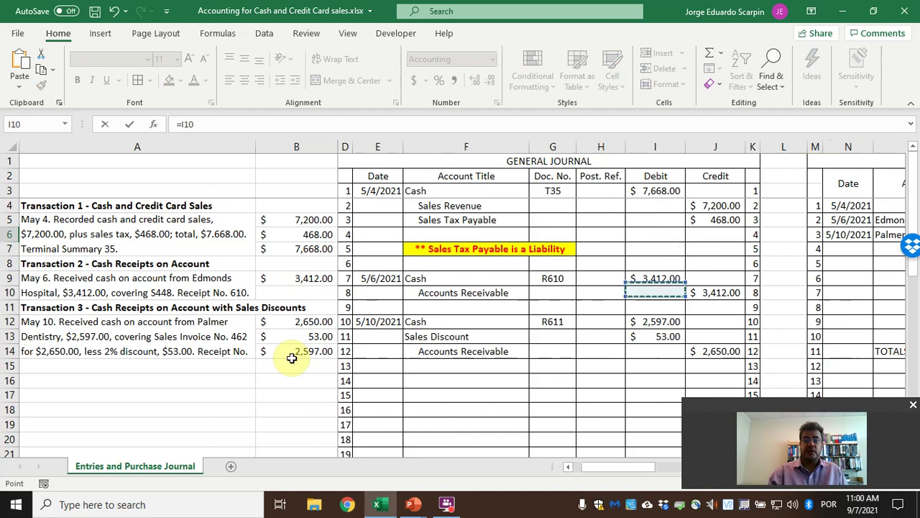
key(Tab)
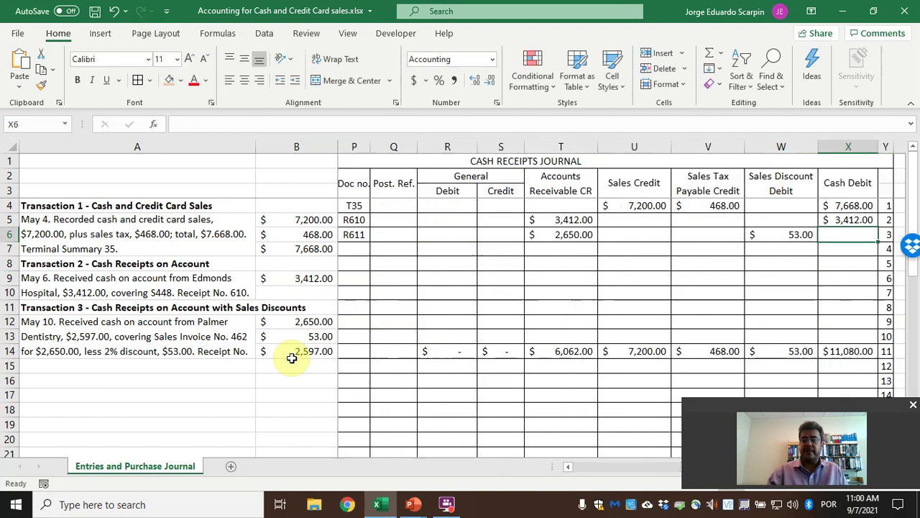
Link the Cash debit in X6 of the Cash Receipts Journal to the General Journal cash debit in I12.
text(=)
key(Left)
key(Left)
key(Left)
key(Left)
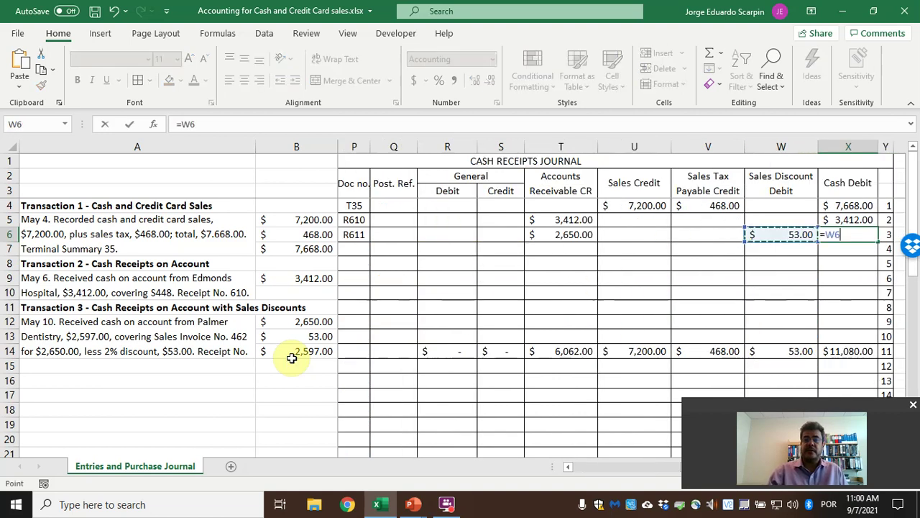
key(Right)
key(Right)
key(Right)
key(Right)
key(Left)
key(Left)
key(Left)
key(Left)
key(Left)
key(Left)
key(Left)
key(Left)
key(Left)
key(Left)
key(Left)
key(Left)
key(Left)
key(Left)
key(Left)
key(Left)
key(Left)
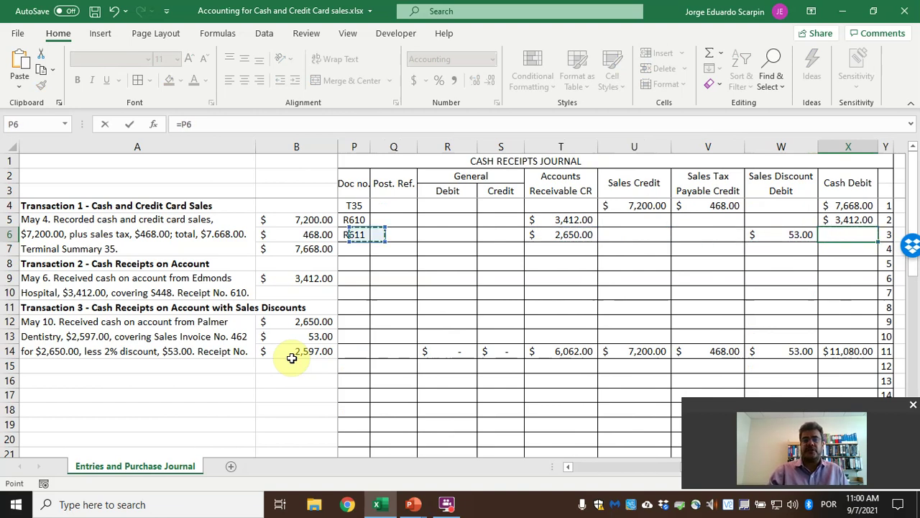
key(Down)
key(Down)
key(Down)
key(Down)
key(Down)
key(Down)
key(Right)
key(Right)
key(Return)
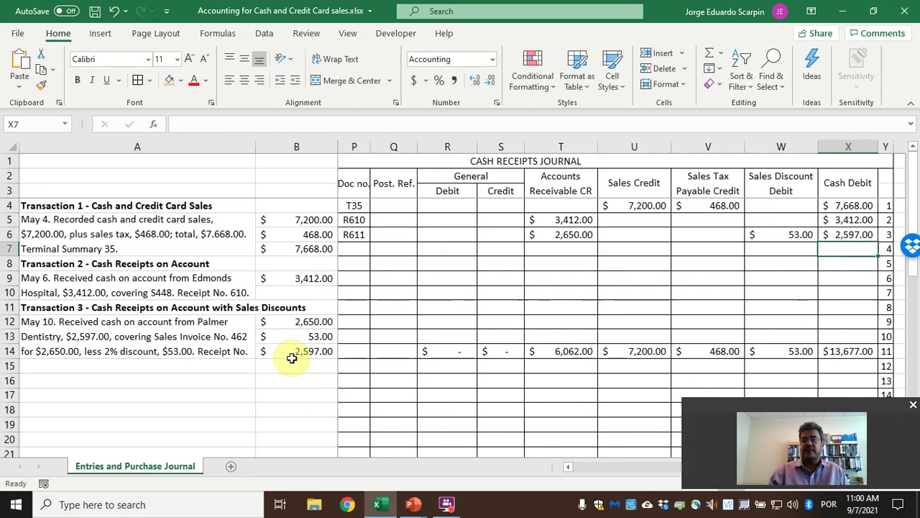
Review the Palmer Dentistry row of the Cash Receipts Journal and the Edmonds Hospital and Accounts Receivable ledger accounts beside it.
key(Up)
key(Right)
key(Right)
key(Right)
key(Right)
key(Right)
key(Right)
key(Right)
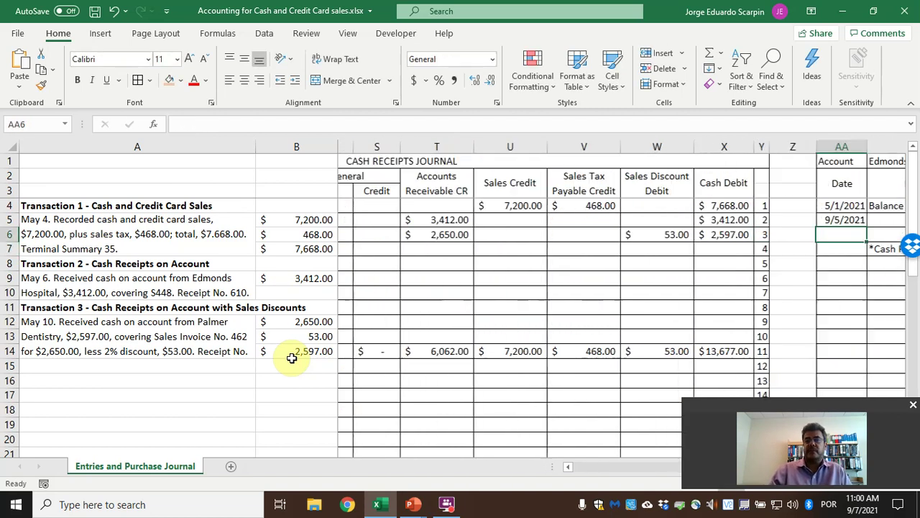
key(Right)
key(Right)
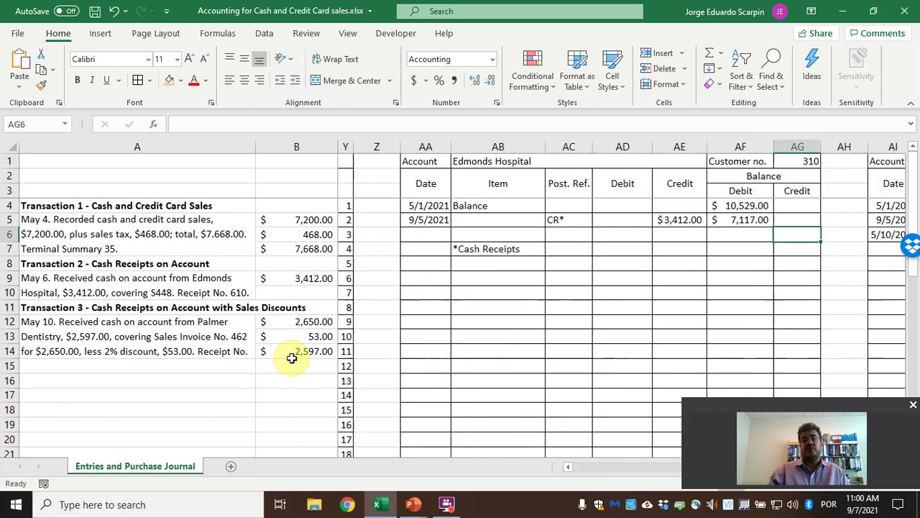
key(Left)
key(Left)
key(Left)
key(Left)
key(Left)
key(Left)
key(Left)
key(Left)
key(Left)
key(Left)
key(Left)
key(Left)
key(Left)
key(Left)
key(Left)
key(Left)
key(Left)
key(Left)
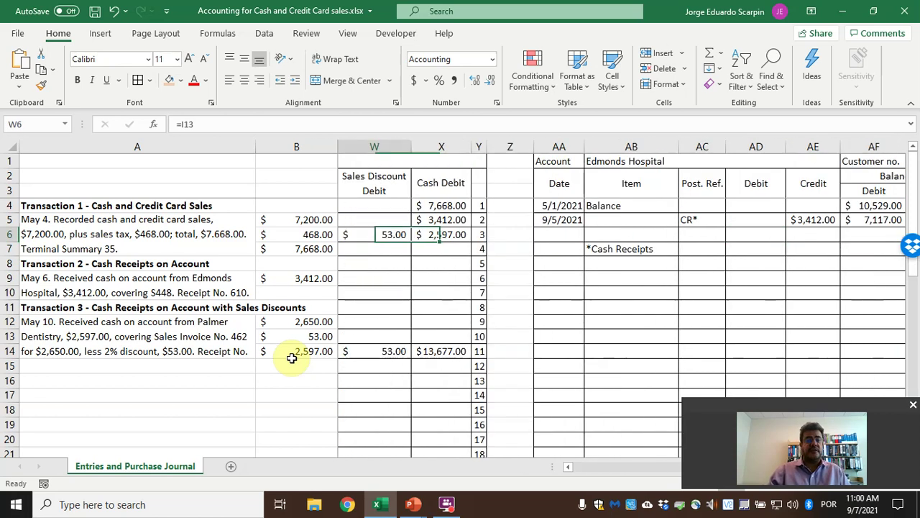
key(Left)
key(Right)
key(Right)
key(Right)
key(Right)
key(Right)
key(Right)
key(Right)
key(Right)
key(Right)
key(Right)
key(Right)
key(Right)
key(Right)
key(Right)
key(Right)
key(Right)
key(Right)
key(Right)
key(Right)
key(Right)
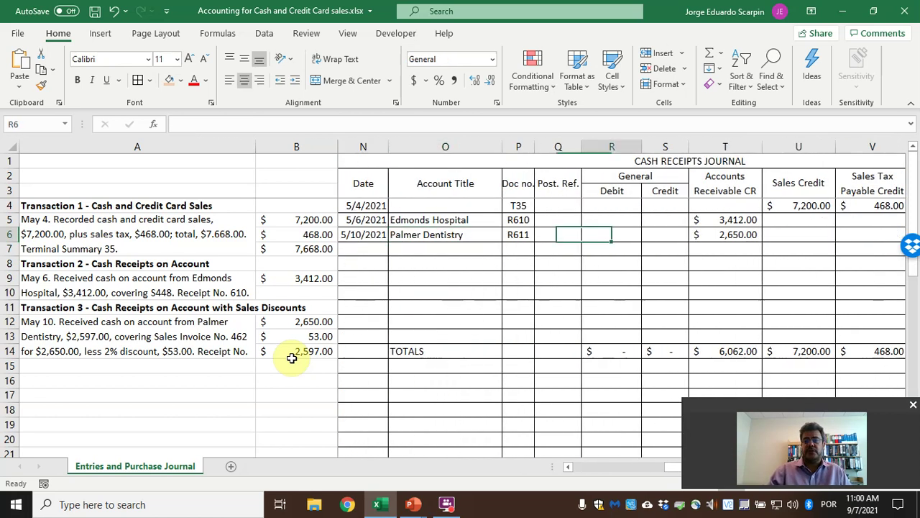
key(Right)
key(Right)
key(Right)
key(Right)
key(Left)
key(Left)
key(Left)
key(Left)
key(Left)
key(Left)
key(Left)
key(Left)
key(Left)
key(Left)
key(Left)
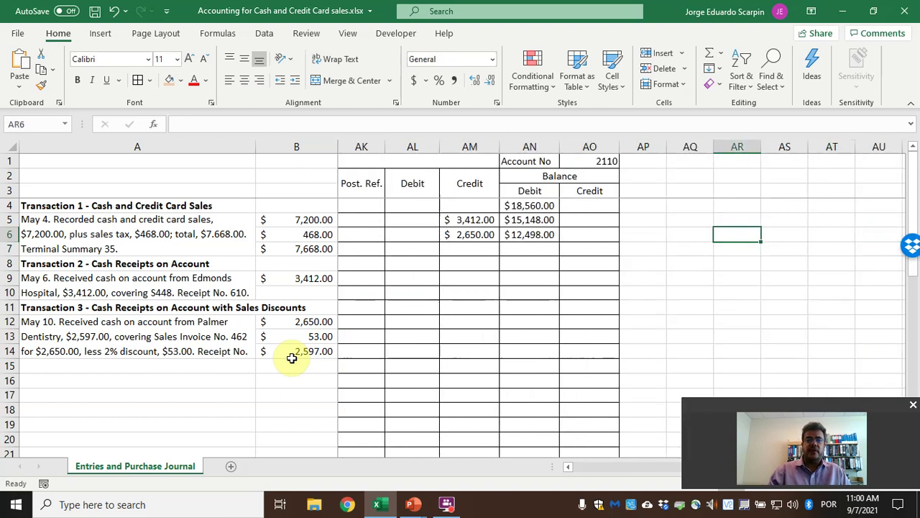
Review the Palmer Dentistry posting in the Accounts Receivable ledger and the R611 row of the Cash Receipts Journal.
key(Right)
key(Right)
key(Right)
key(Right)
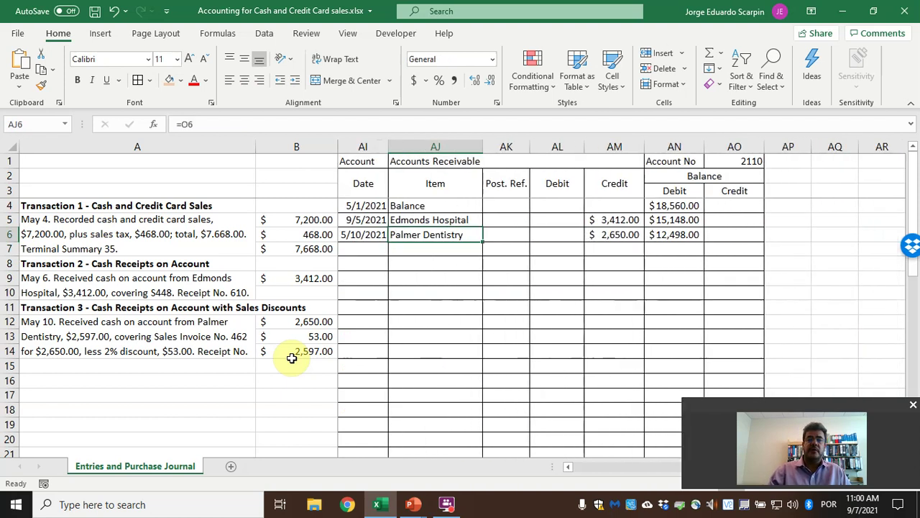
key(Left)
key(Left)
key(Left)
key(Left)
key(Left)
key(Left)
key(Left)
key(Left)
key(Left)
key(Left)
key(Left)
key(Left)
key(Left)
key(Left)
key(Left)
key(Left)
key(Left)
key(Left)
key(Left)
key(Left)
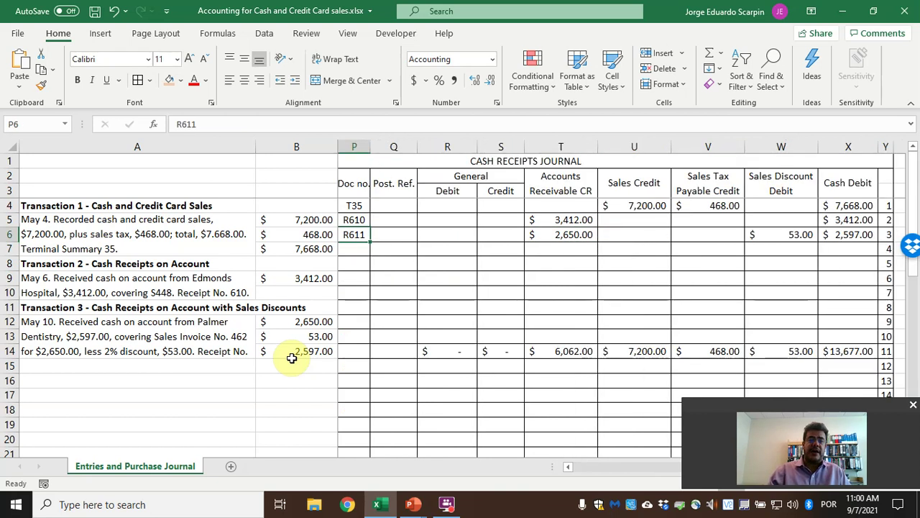
Examine the May 10 entry in the General Journal, including the Sales Discount debit in I13.
key(Left)
key(Left)
key(Left)
key(Left)
key(Left)
key(Left)
key(Left)
key(Down)
key(Down)
key(Down)
key(Down)
key(Down)
key(Down)
key(Down)
key(Down)
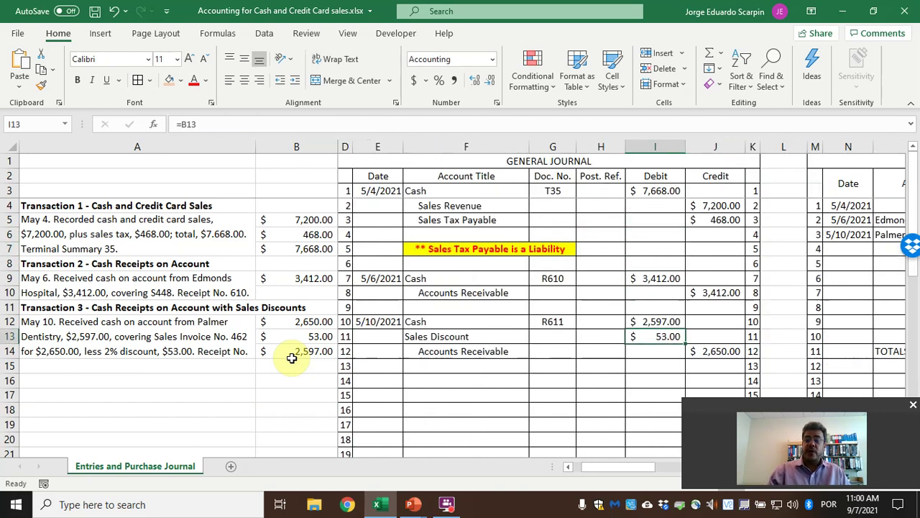
Look over the Edmonds Hospital customer account and the entries and totals of the Cash Receipts Journal.
key(Right)
key(Up)
key(Right)
key(Right)
key(Right)
key(Right)
key(Right)
key(Right)
key(Right)
key(Right)
key(Right)
key(Right)
key(Right)
key(Right)
key(Right)
key(Right)
key(Right)
key(Right)
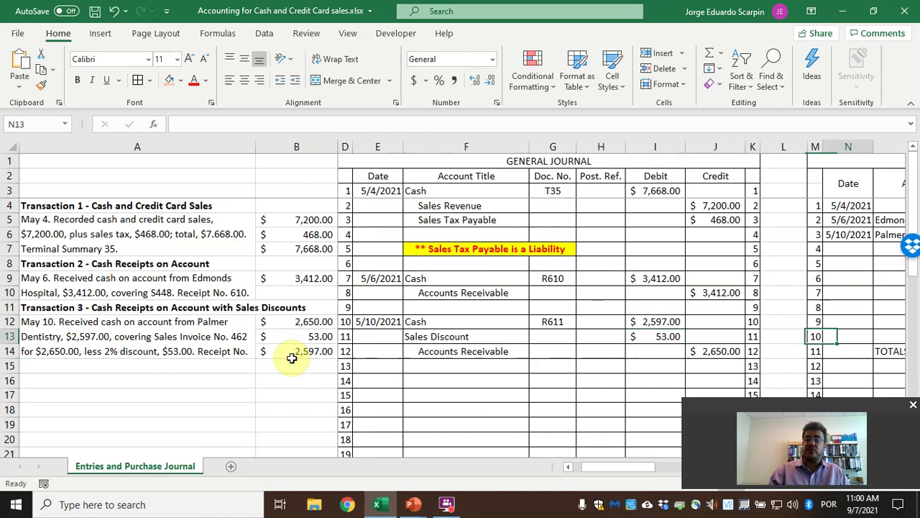
key(Right)
key(Right)
key(Right)
key(Right)
key(Right)
key(Left)
key(Left)
key(Left)
key(Left)
key(Left)
key(Left)
key(Left)
key(Left)
key(Left)
key(Left)
key(Left)
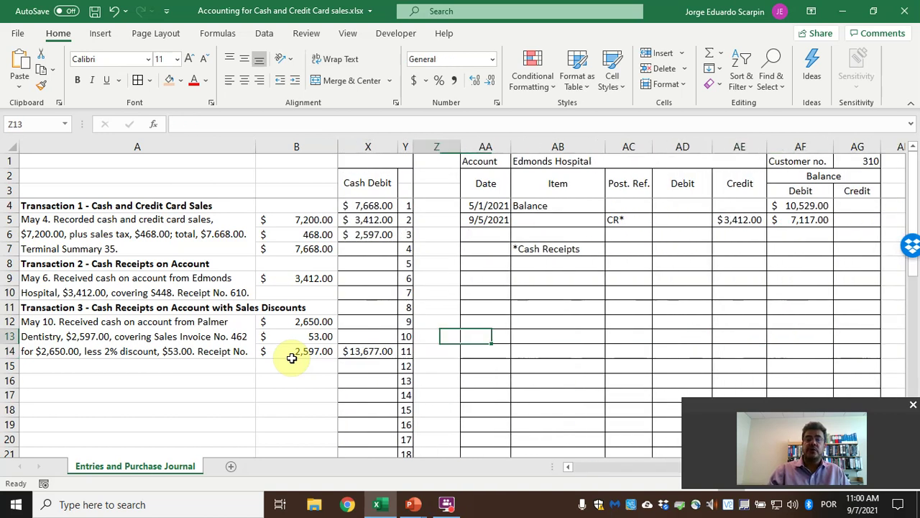
key(Left)
key(Left)
key(Left)
key(Left)
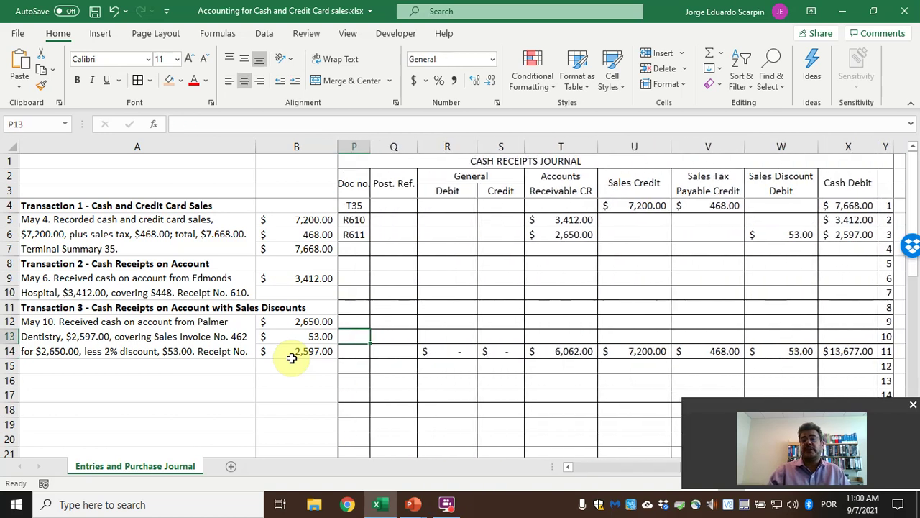
key(Left)
key(Right)
key(Right)
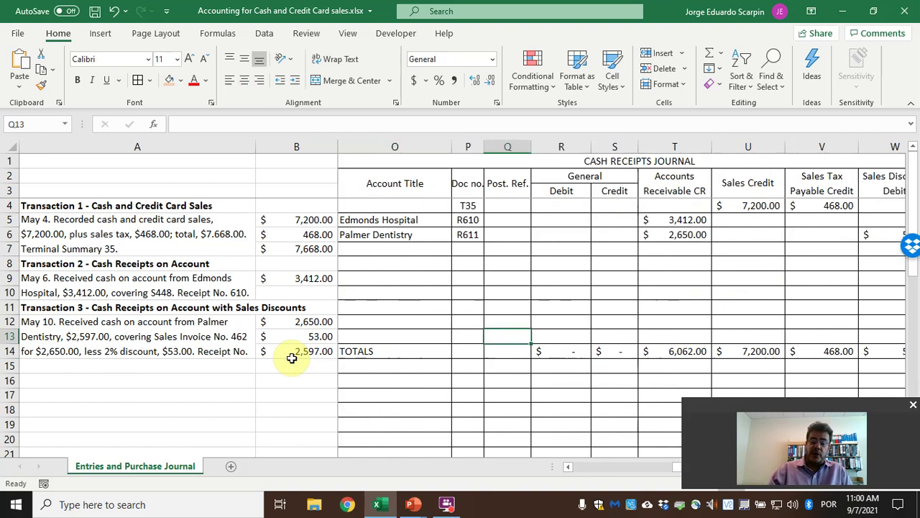
Return to the General Journal and review its entries through the May 10 Accounts Receivable credit in J14.
key(Left)
key(Left)
key(Left)
key(Left)
key(Left)
key(Left)
key(Left)
key(Left)
key(Left)
key(Left)
key(Left)
key(Left)
key(Left)
key(Right)
key(Right)
key(Right)
key(Right)
key(Right)
key(Right)
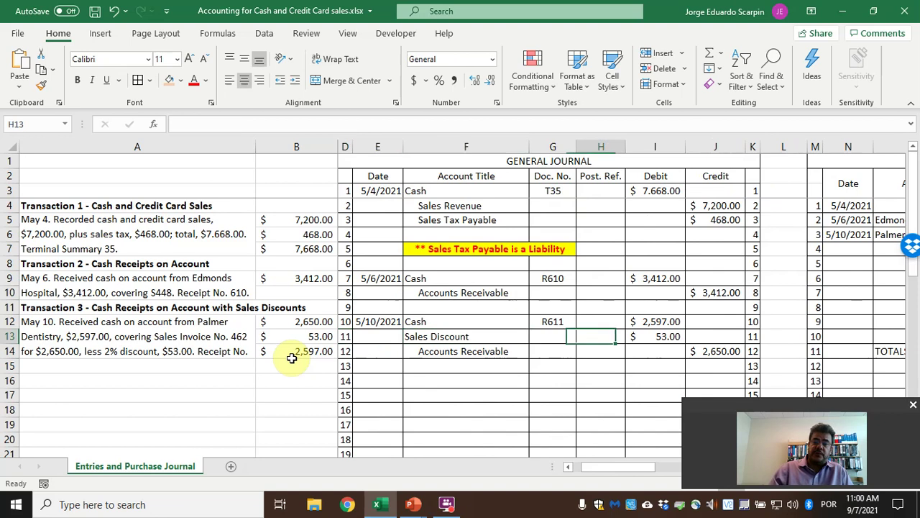
key(Down)
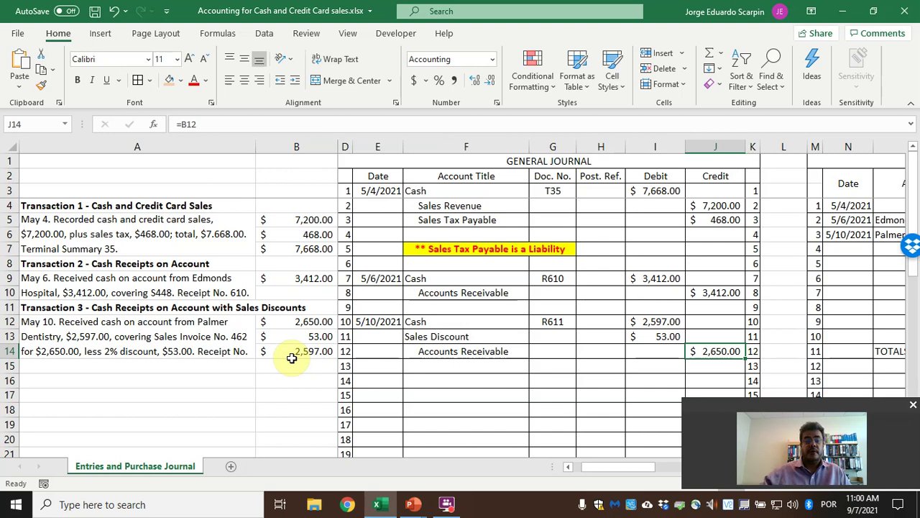
Switch to the running PowerPoint slide show and show the closing "Thank you" slide.
mouse_move(412, 504)
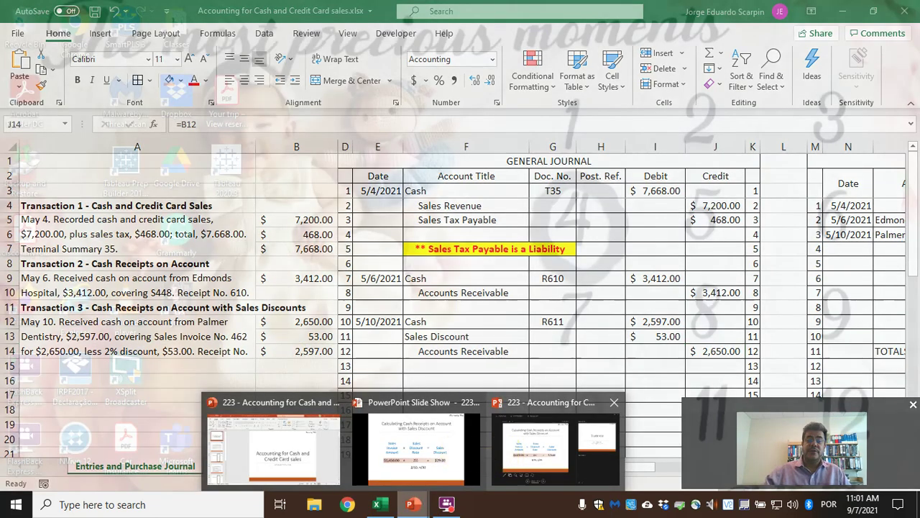
click(415, 446)
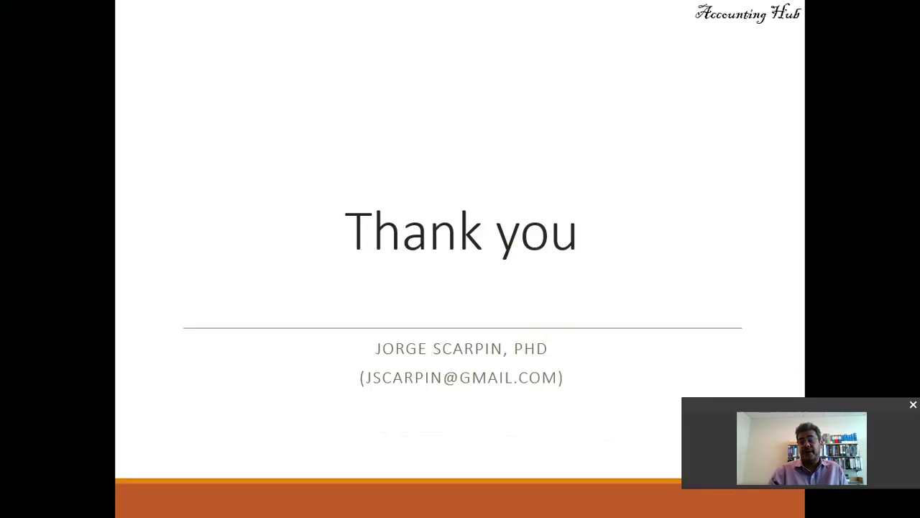